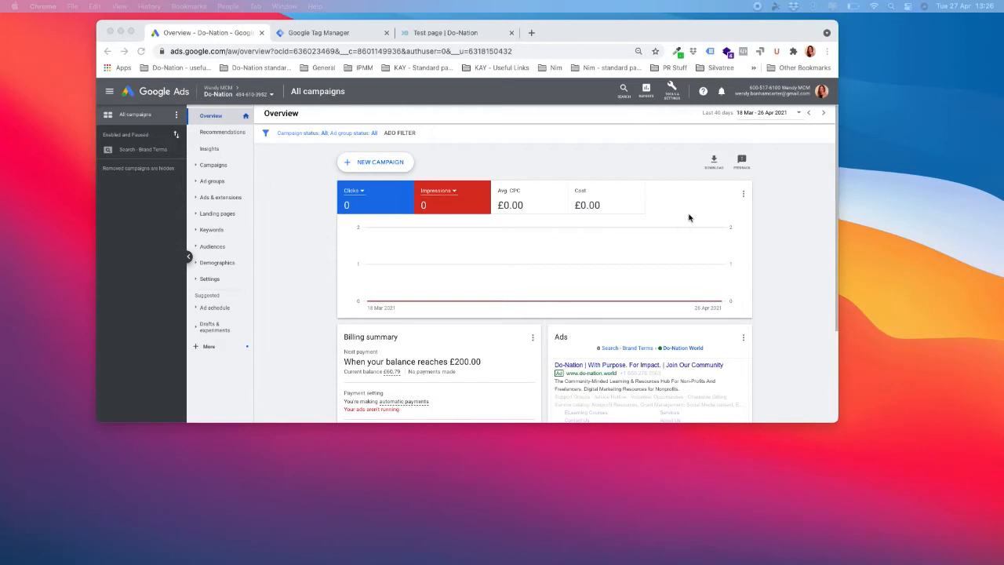
# - Go to Tools & Settings > Measurement > Conversions to list the account's conversion actions
pyautogui.click(658, 164)
pyautogui.click(679, 94)
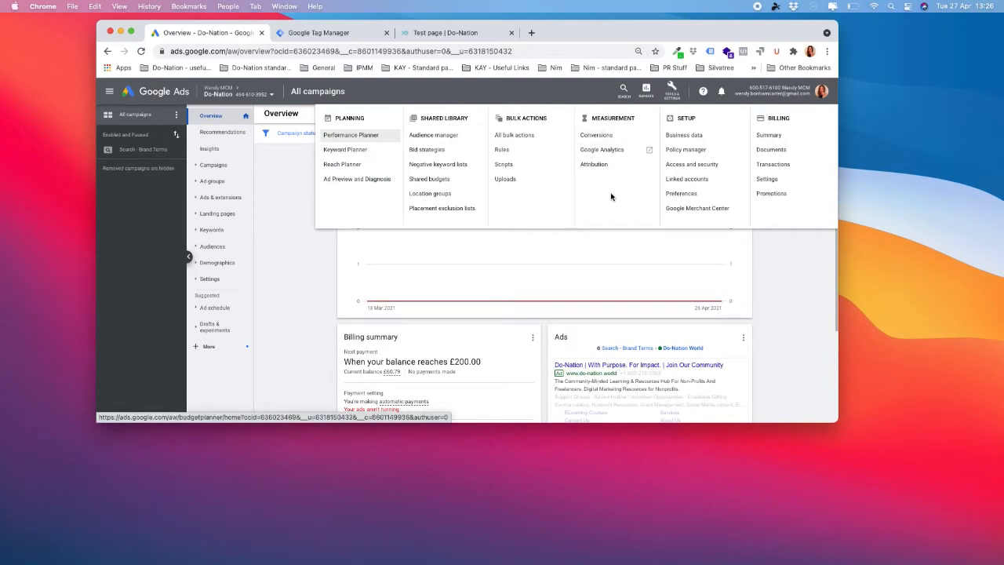
pyautogui.click(611, 137)
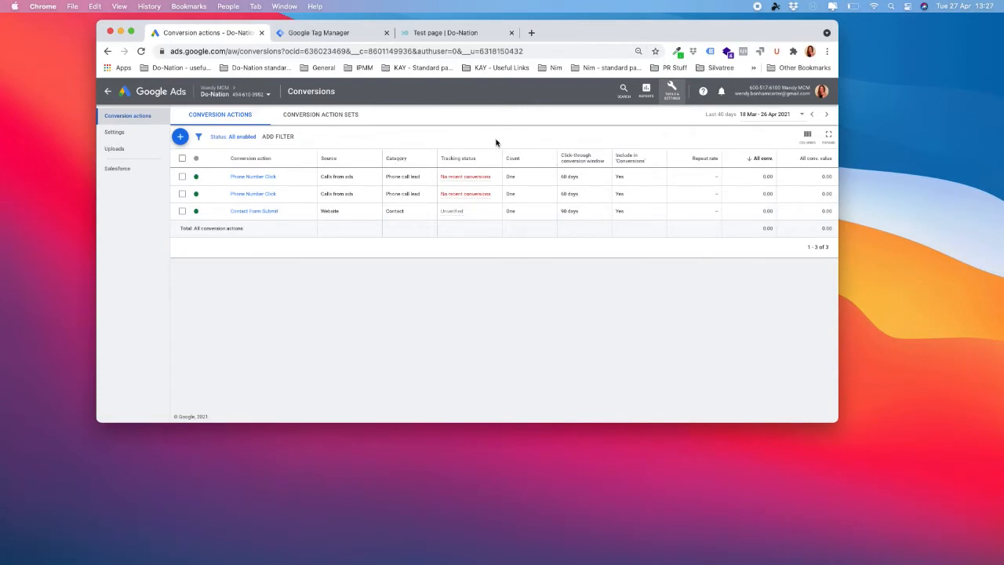
# - Scroll through the Default Workspace overview in Tag Manager, then bring up the Do-Nation test page
pyautogui.click(340, 34)
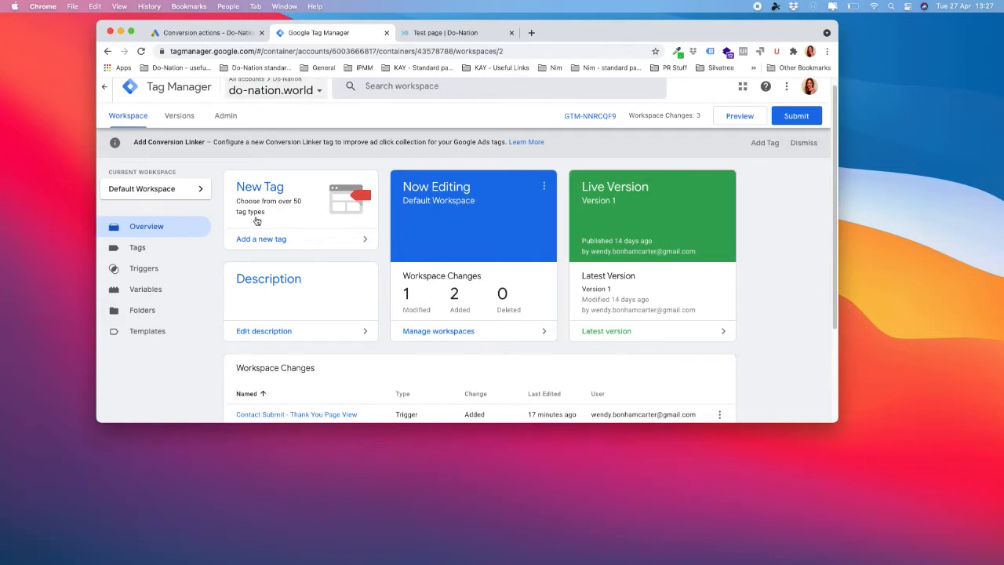
pyautogui.scroll(-1, 761, 331)
pyautogui.scroll(-3, 761, 331)
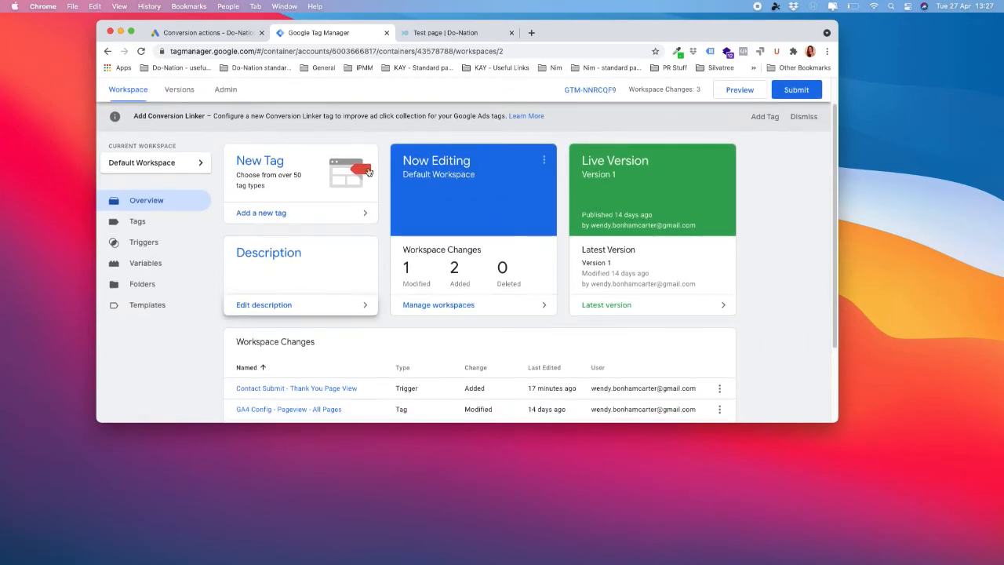
pyautogui.click(444, 34)
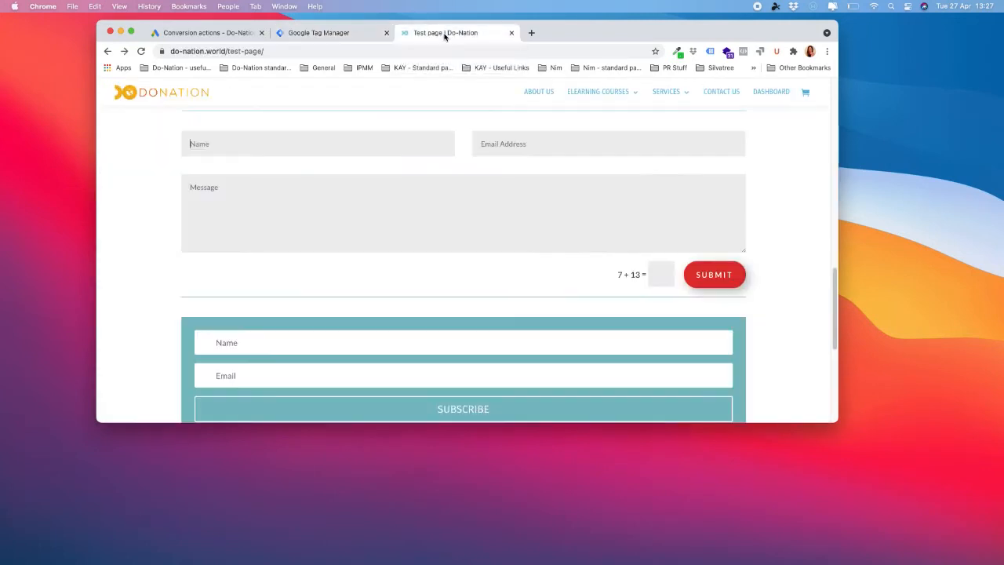
# - Scroll the Do-Nation page's contact and subscribe forms, then go back to Google Ads Conversions
pyautogui.scroll(1, 673, 206)
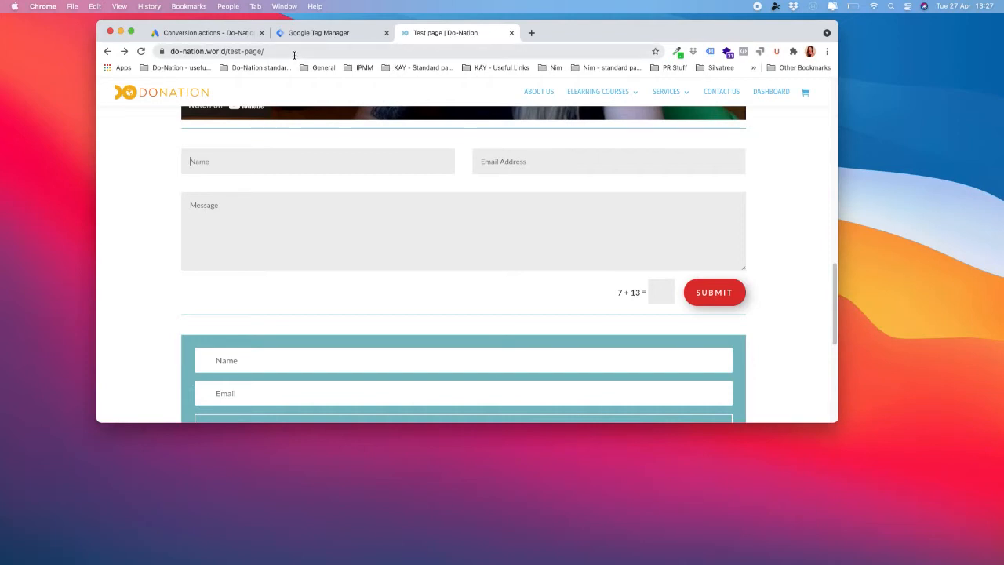
pyautogui.click(229, 35)
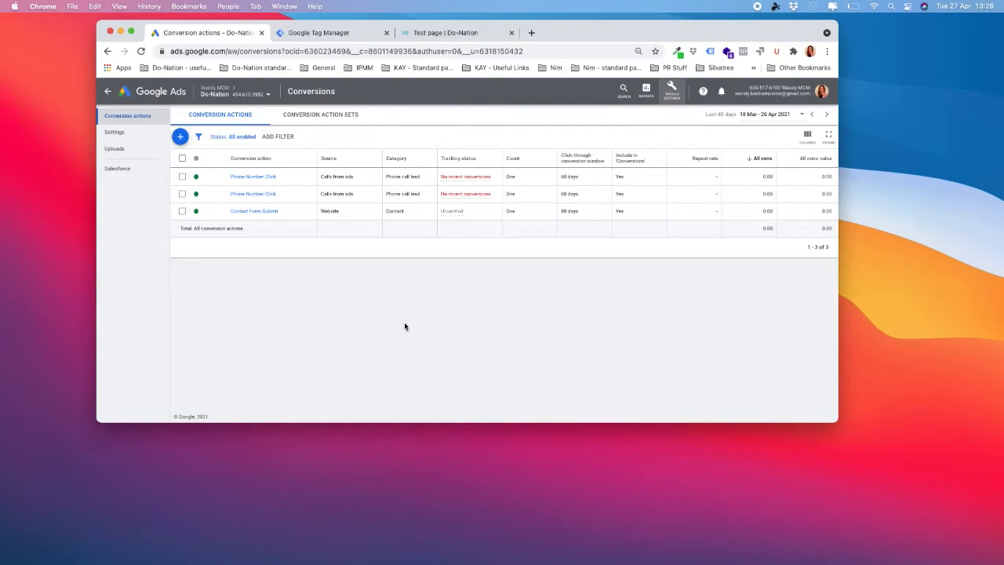
# - Start a new conversion action of the Website conversions type
pyautogui.click(181, 138)
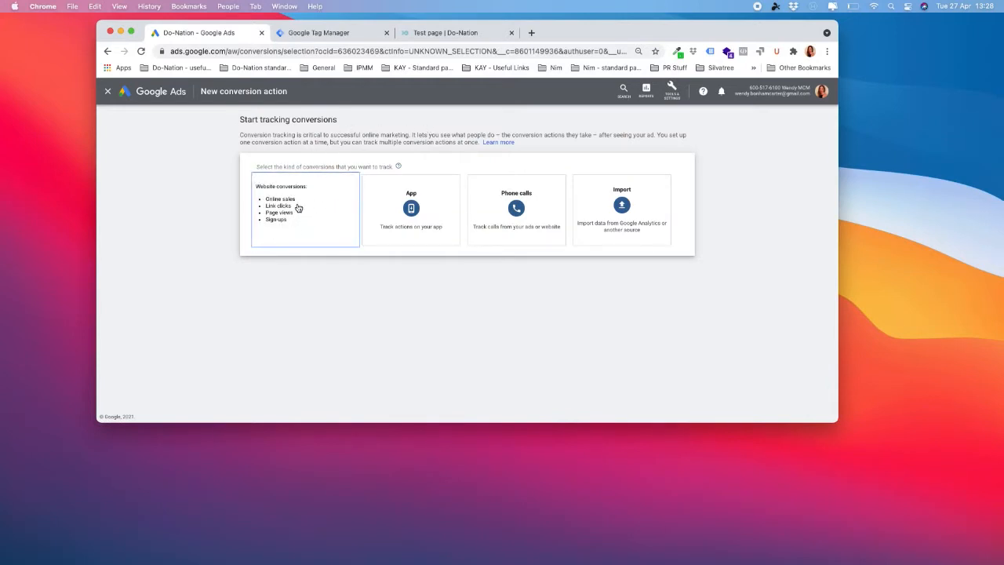
pyautogui.click(298, 207)
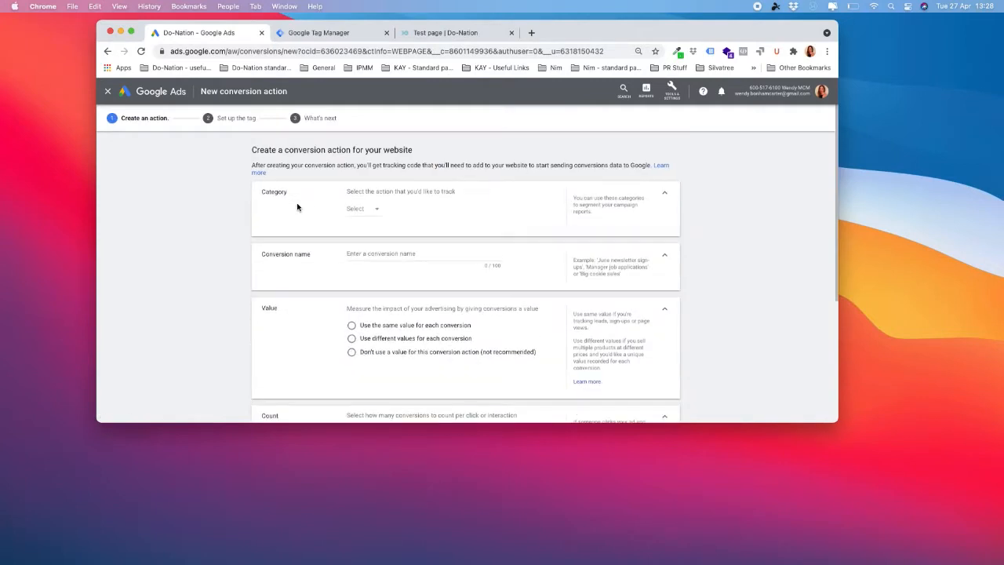
# - Set the category to Subscribe and name the conversion 'Email Subscribe'
pyautogui.click(380, 207)
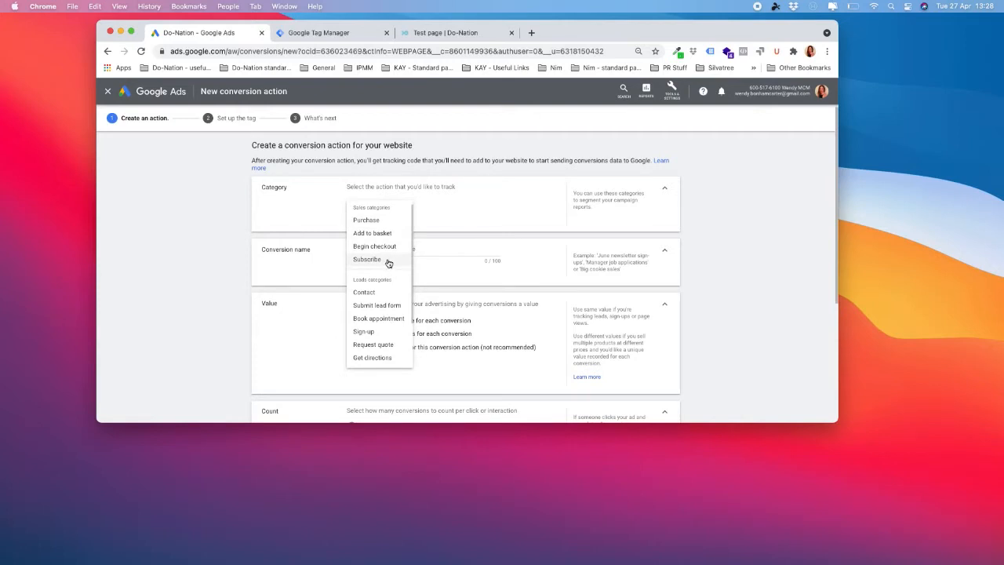
pyautogui.click(389, 261)
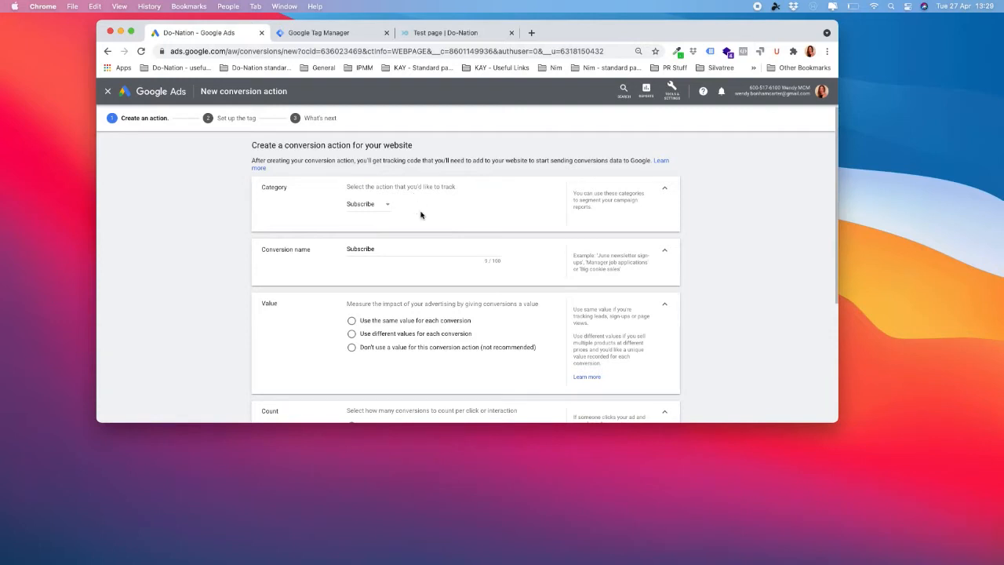
pyautogui.click(348, 248)
pyautogui.scroll(-5, 377, 248)
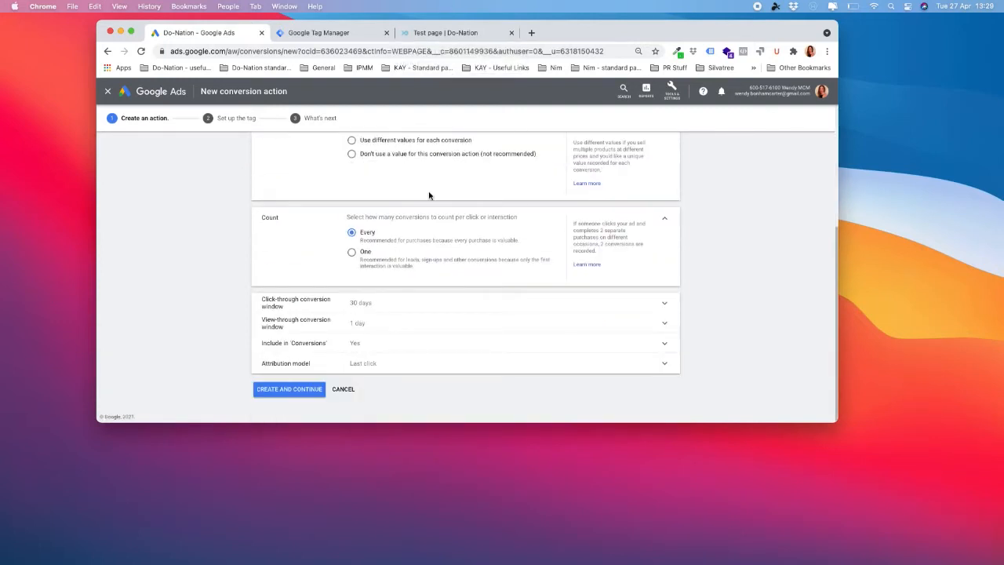
pyautogui.write('e')
pyautogui.press('BackSpace')
pyautogui.write('EmailSubscribe')
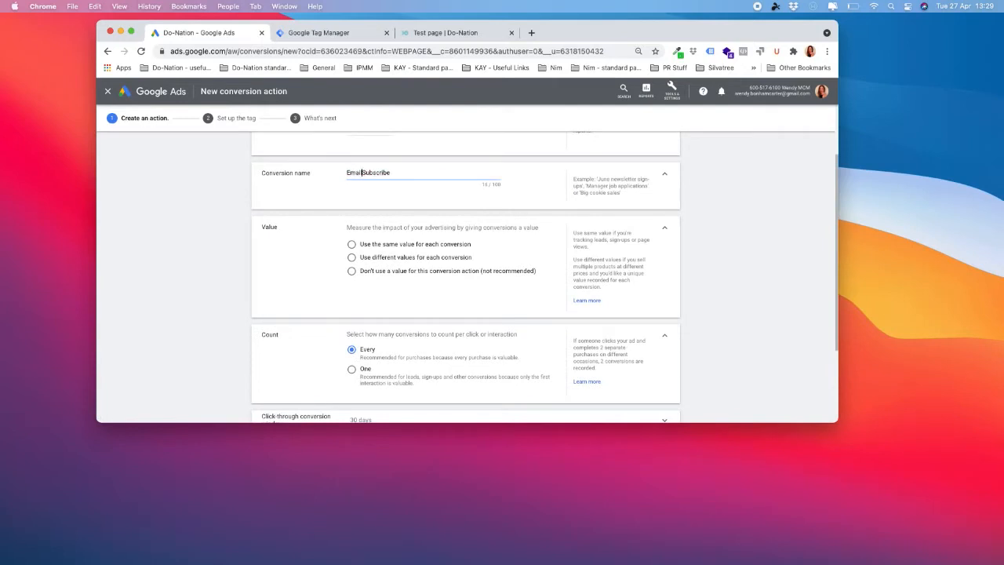
# - Choose 'Don't use a value' for the conversion's value
pyautogui.scroll(-1, 528, 213)
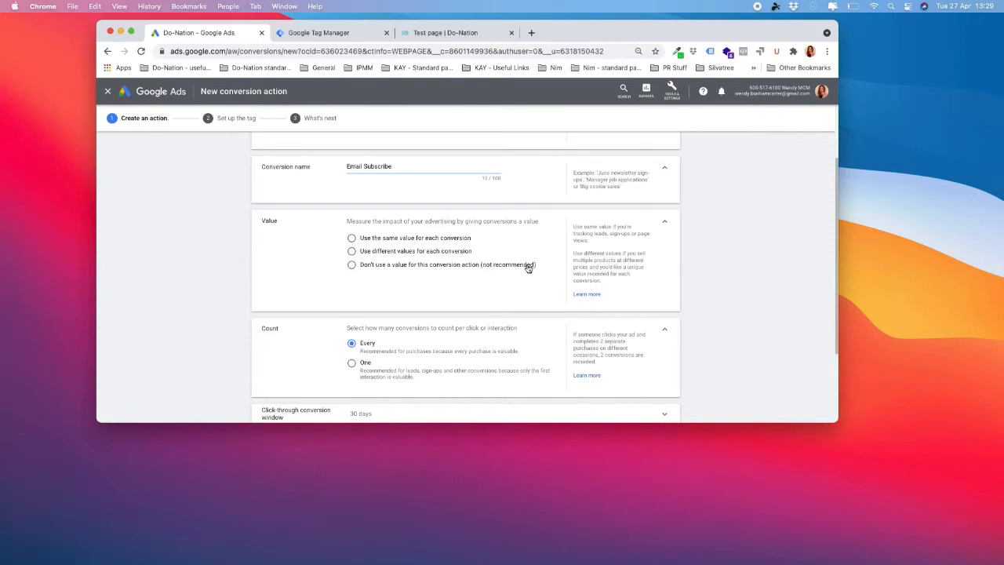
pyautogui.click(353, 268)
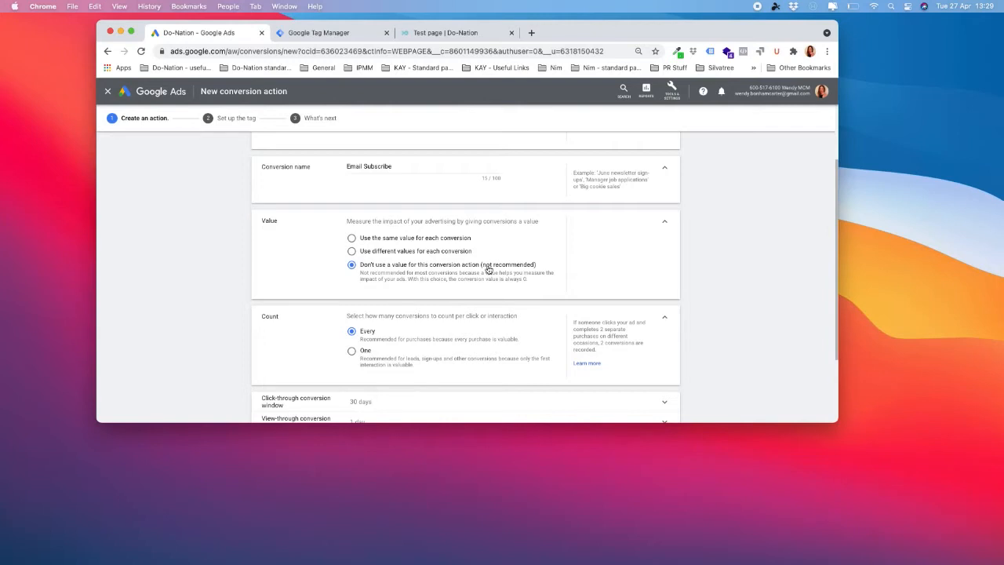
pyautogui.scroll(-1, 495, 262)
pyautogui.scroll(-2, 495, 262)
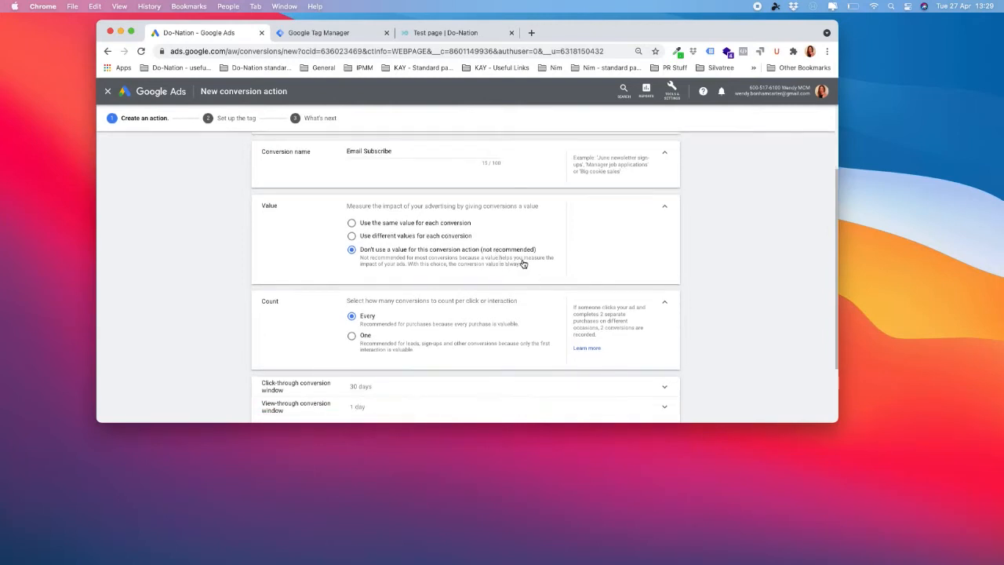
pyautogui.scroll(-1, 516, 264)
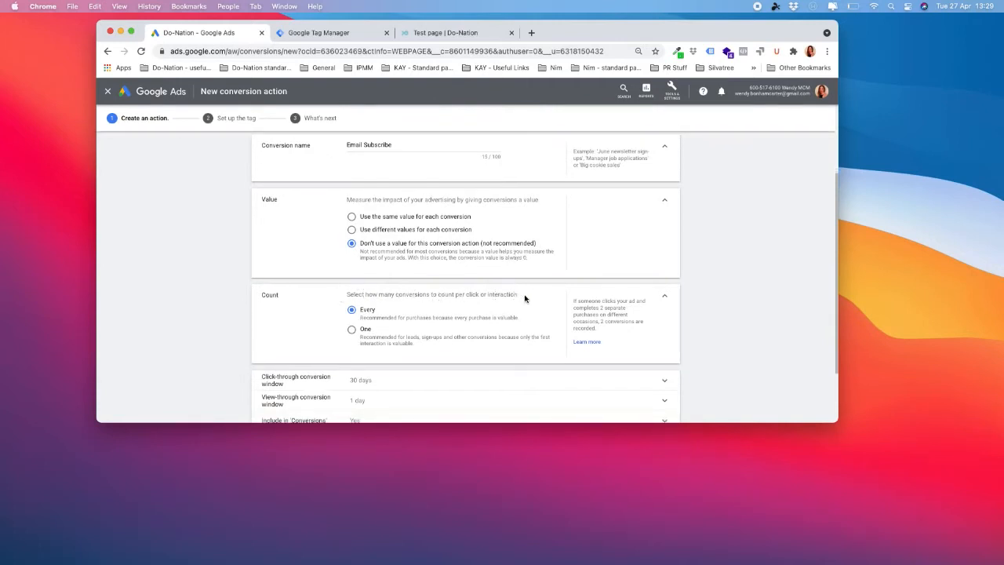
pyautogui.scroll(-1, 525, 301)
pyautogui.scroll(-2, 525, 301)
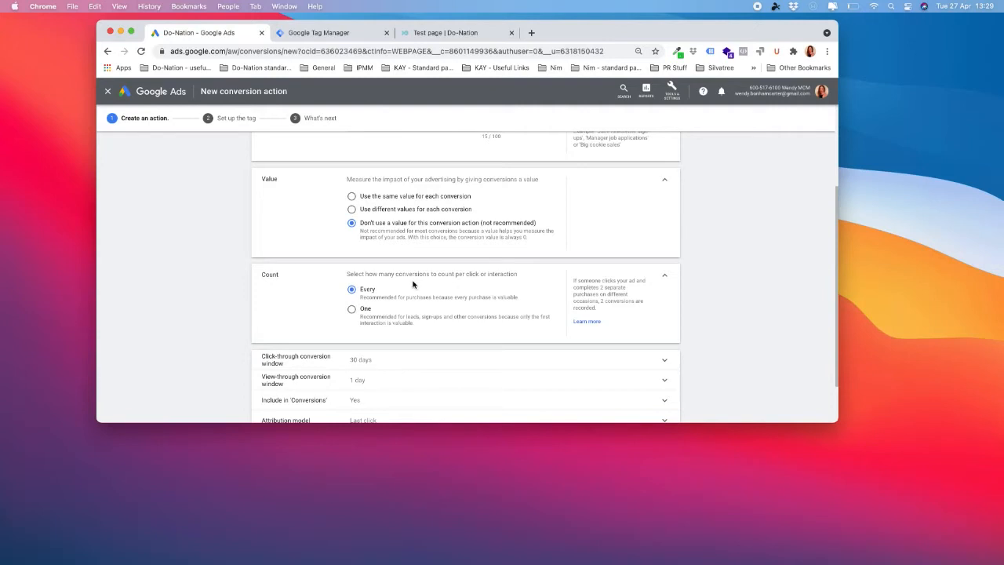
# - Set Count to One and the click-through conversion window to 90 days
pyautogui.click(352, 310)
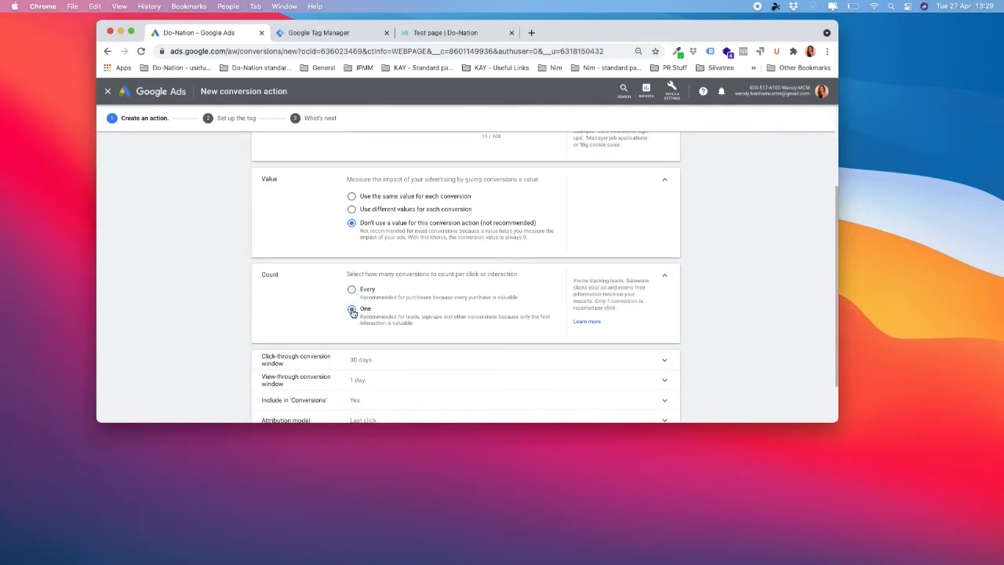
pyautogui.scroll(-2, 708, 273)
pyautogui.scroll(-2, 707, 273)
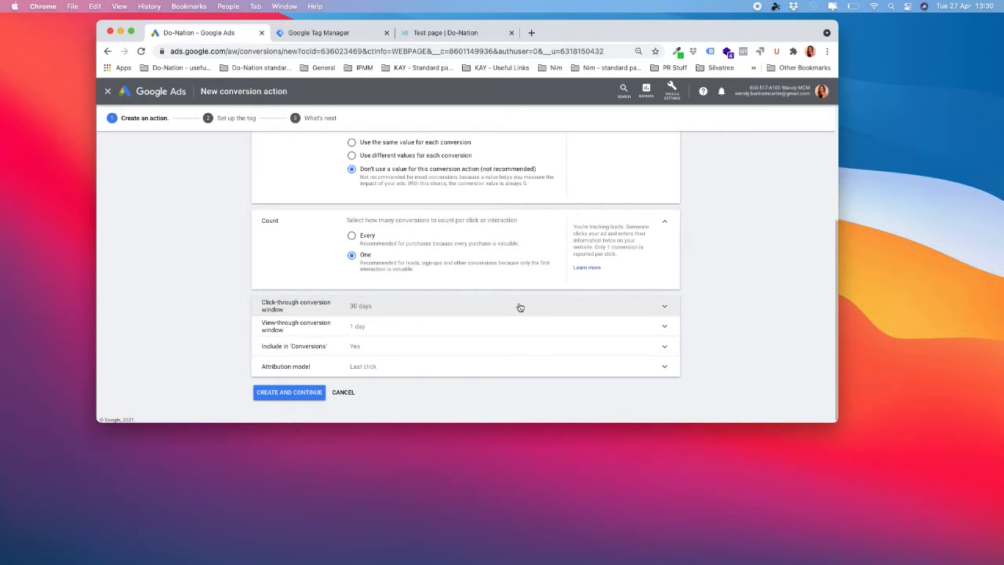
pyautogui.click(519, 306)
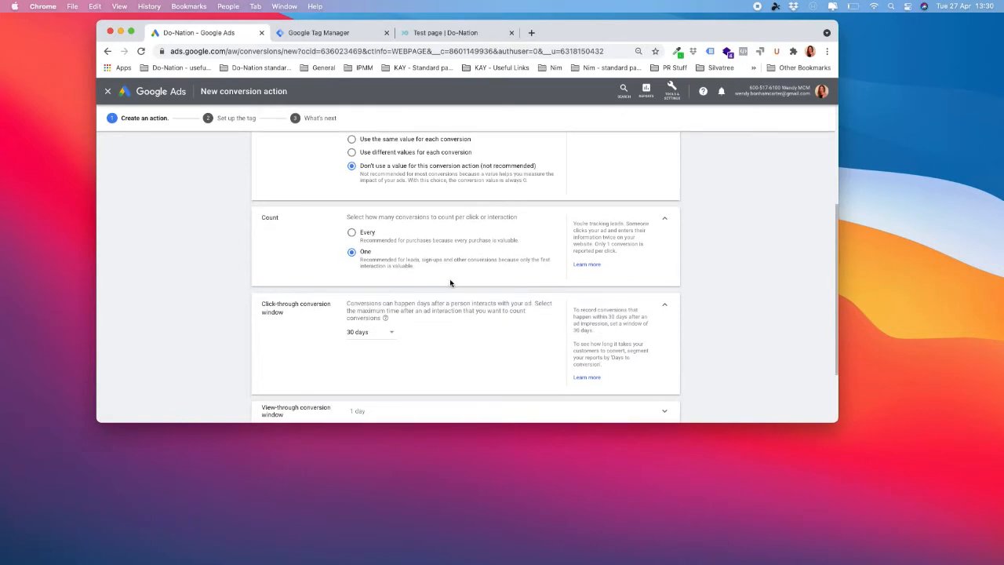
pyautogui.scroll(-1, 439, 304)
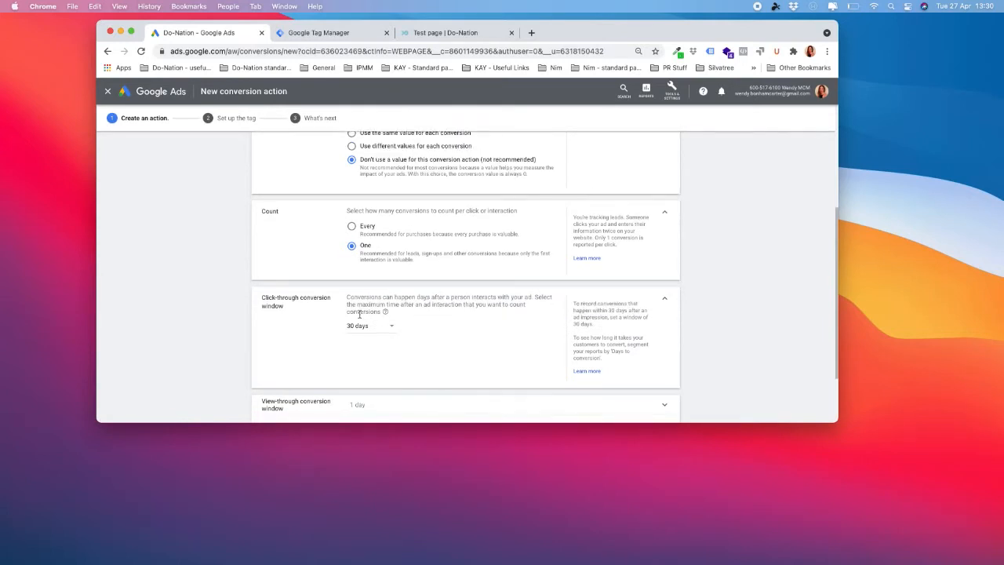
pyautogui.scroll(-1, 360, 314)
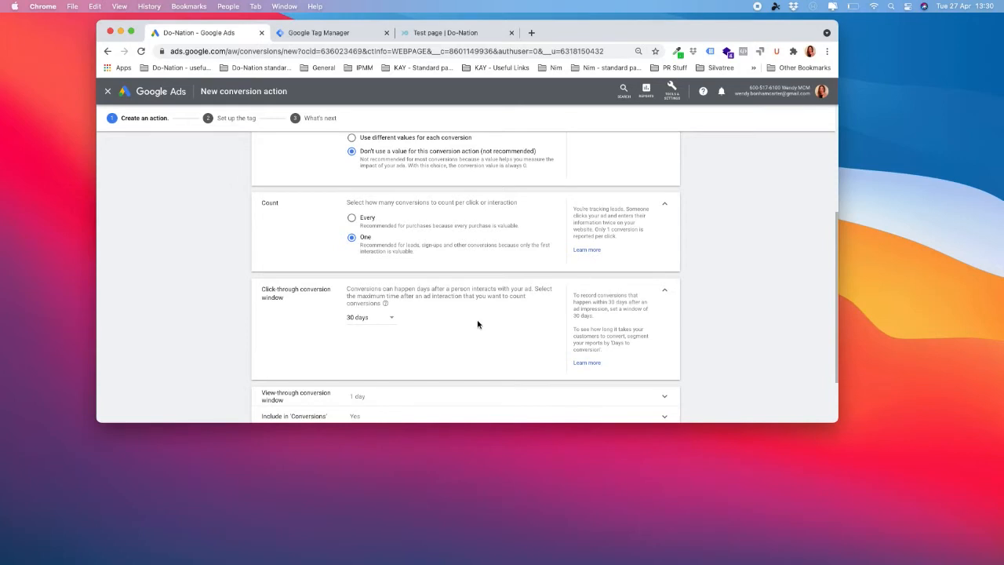
pyautogui.click(393, 321)
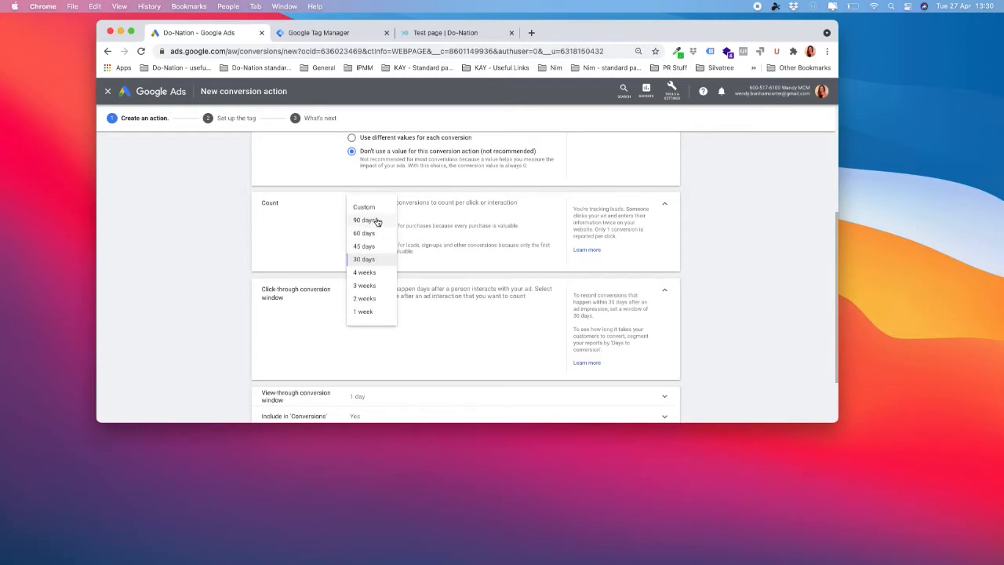
pyautogui.click(377, 221)
pyautogui.click(469, 325)
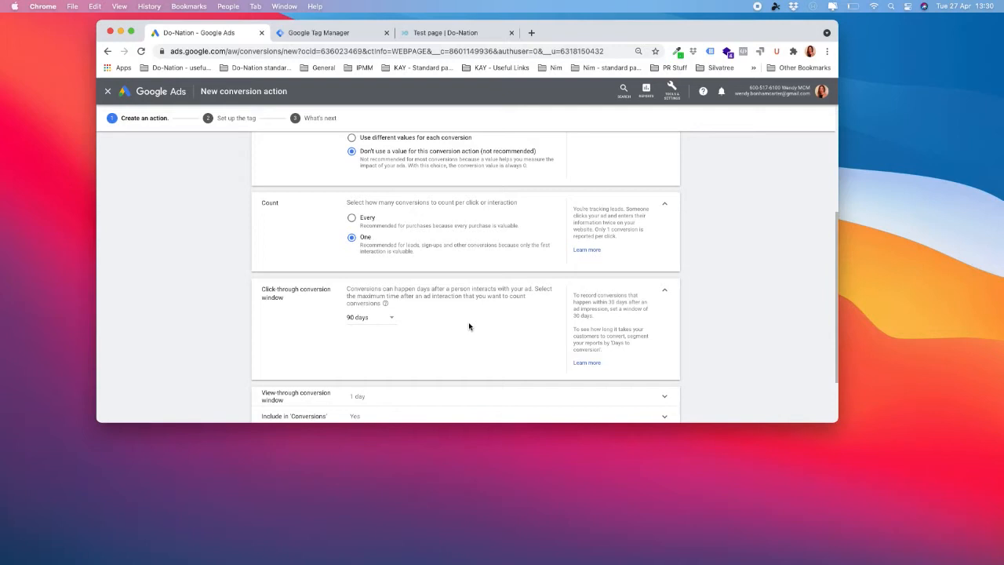
# - Expand the view-through conversion window setting
pyautogui.scroll(-2, 469, 327)
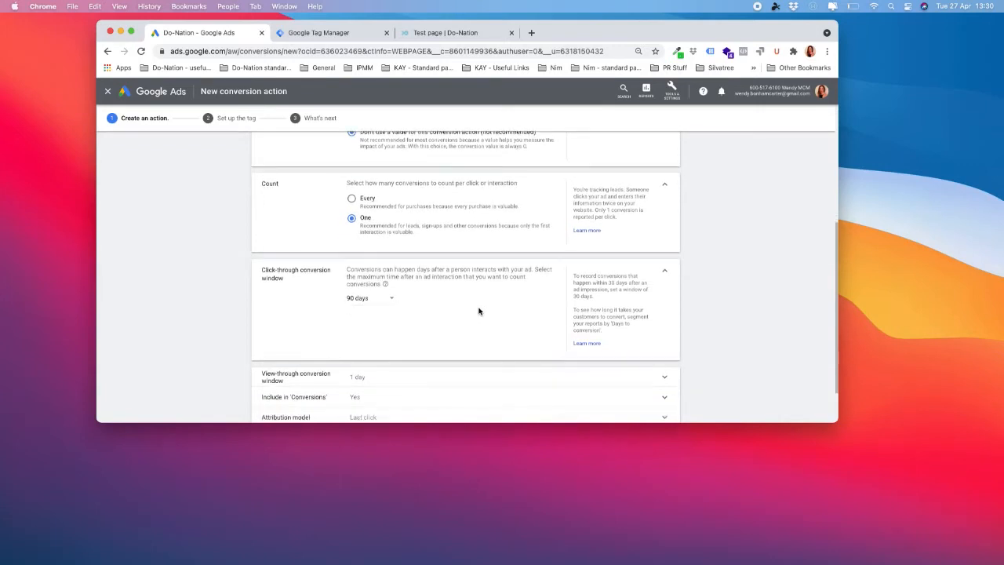
pyautogui.scroll(-1, 411, 354)
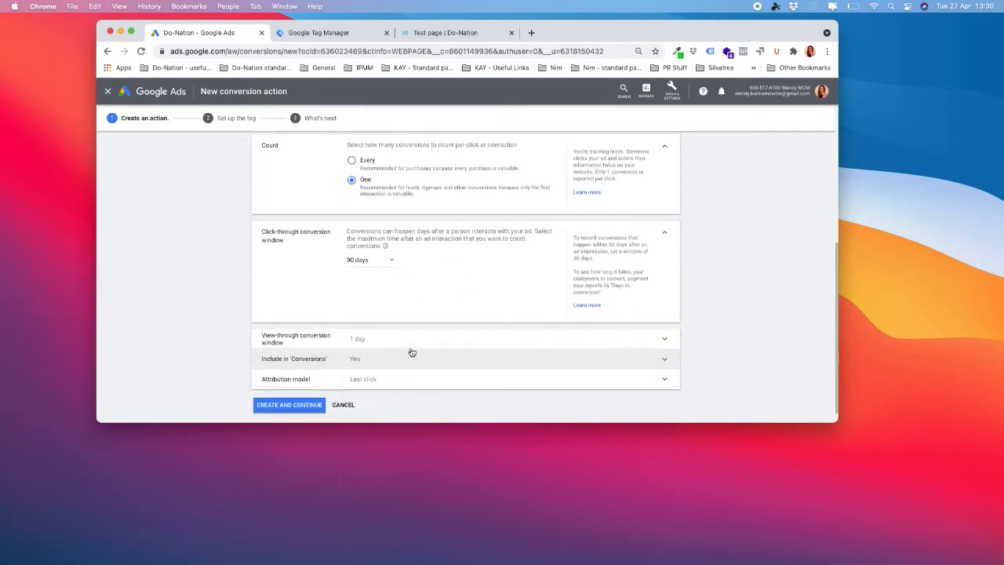
pyautogui.click(438, 339)
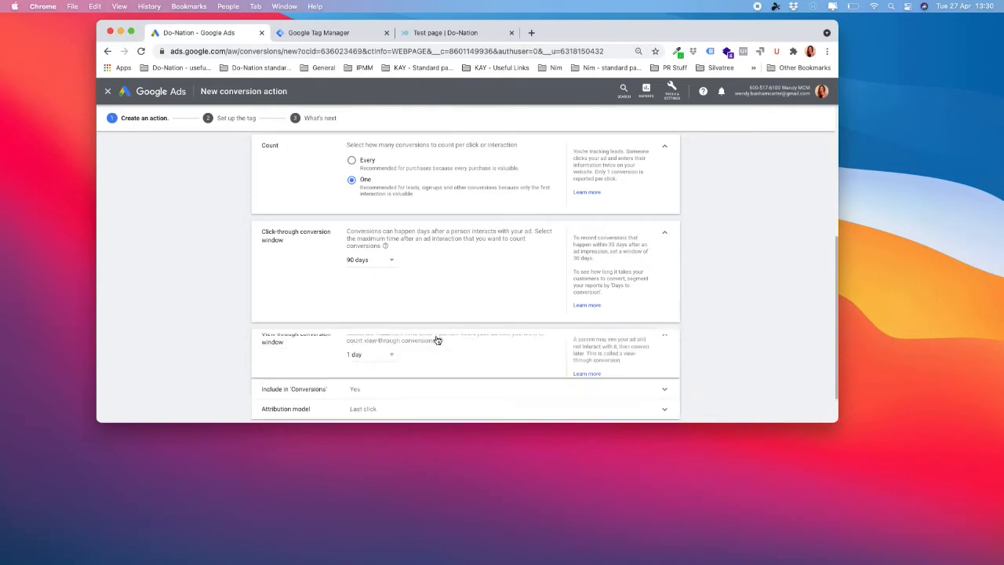
pyautogui.scroll(-3, 443, 334)
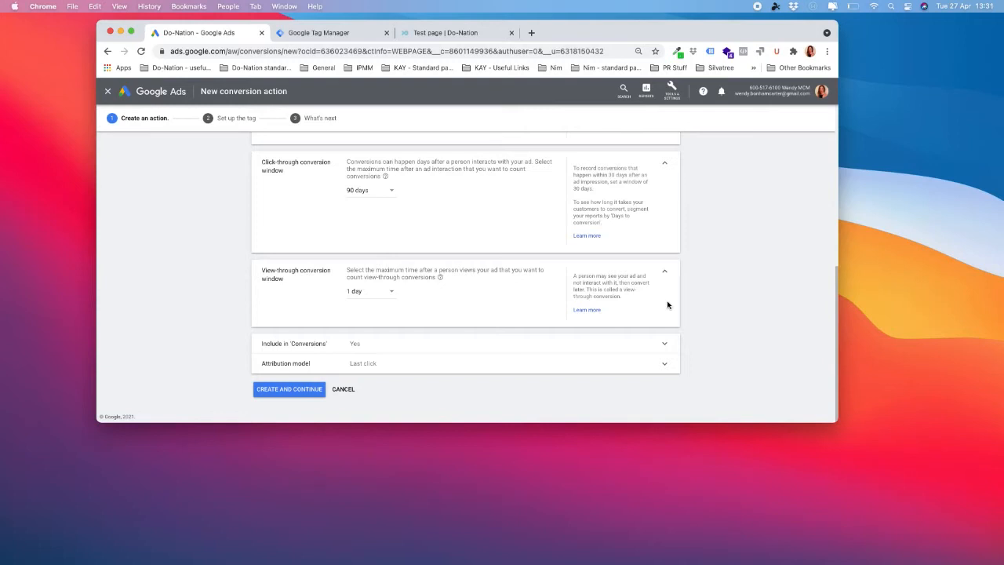
# - Set the view-through conversion window to 30 days and create the conversion action
pyautogui.click(394, 290)
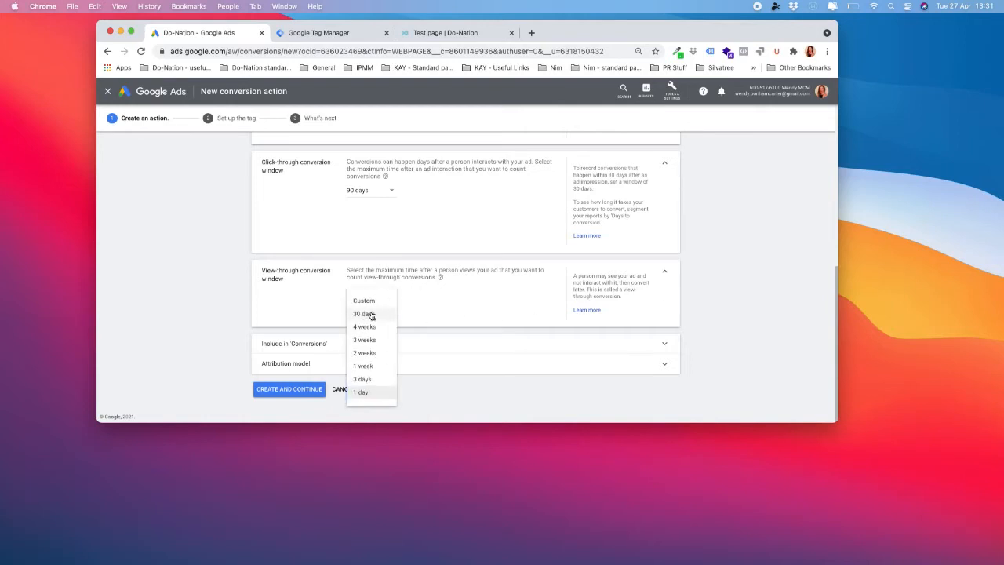
pyautogui.click(371, 314)
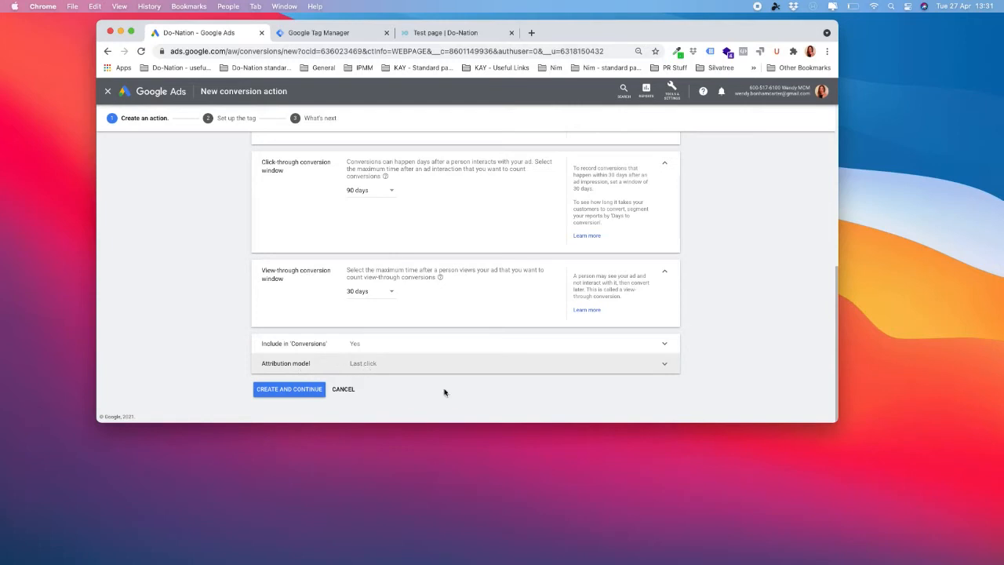
pyautogui.click(303, 394)
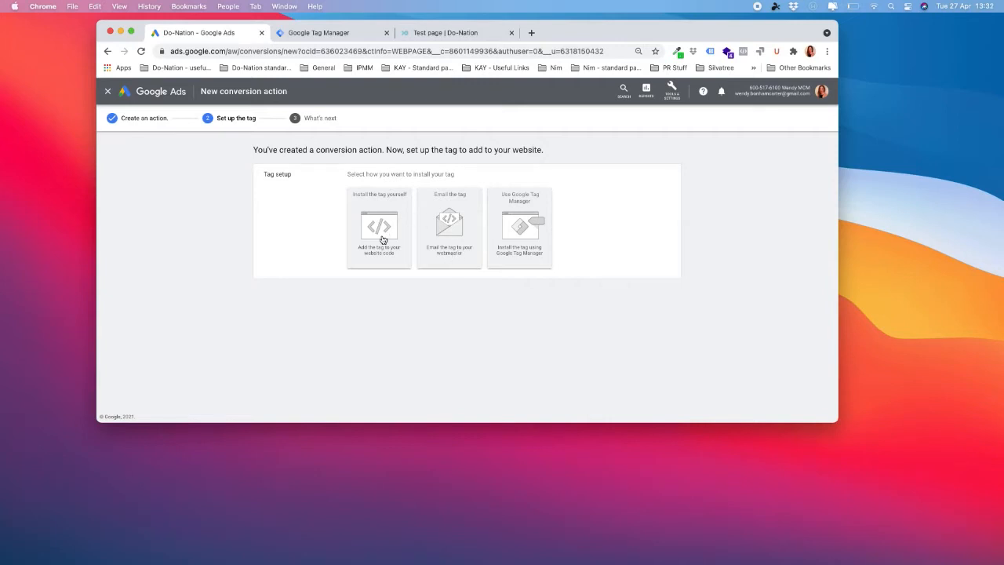
# - Choose the Use Google Tag Manager install option to show the Conversion ID and label
pyautogui.click(525, 250)
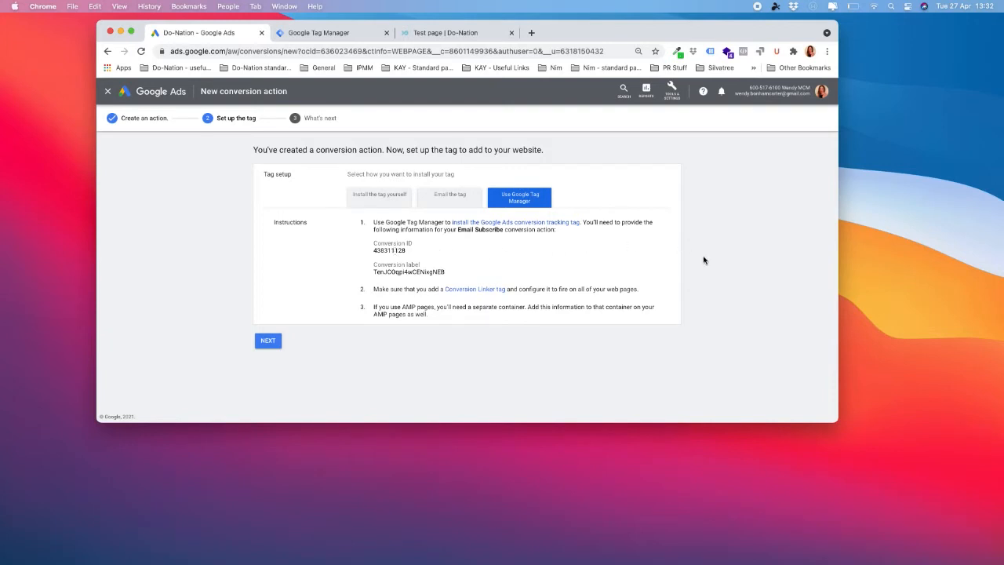
pyautogui.click(335, 37)
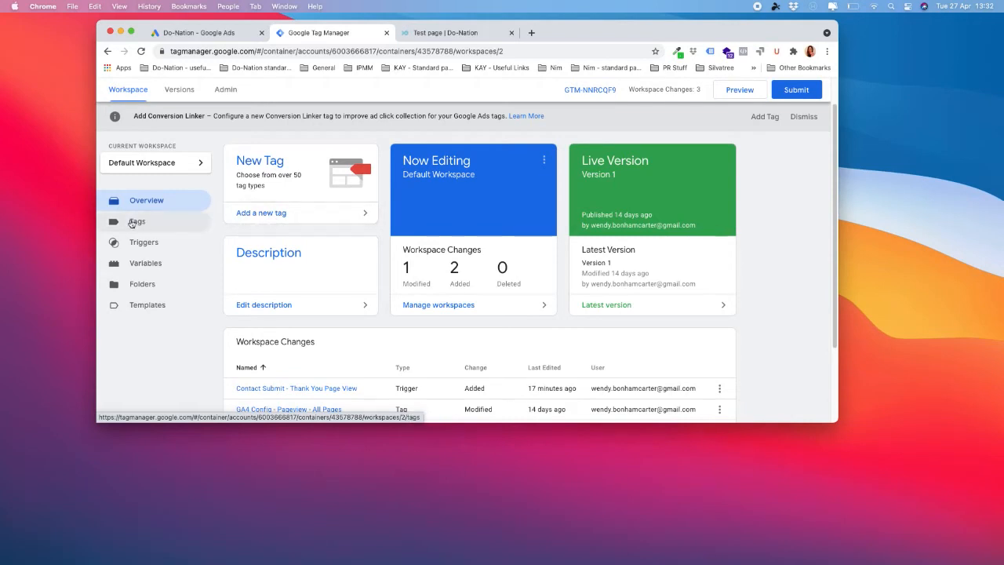
# - Add a new tag from the Default Workspace Overview
pyautogui.click(274, 216)
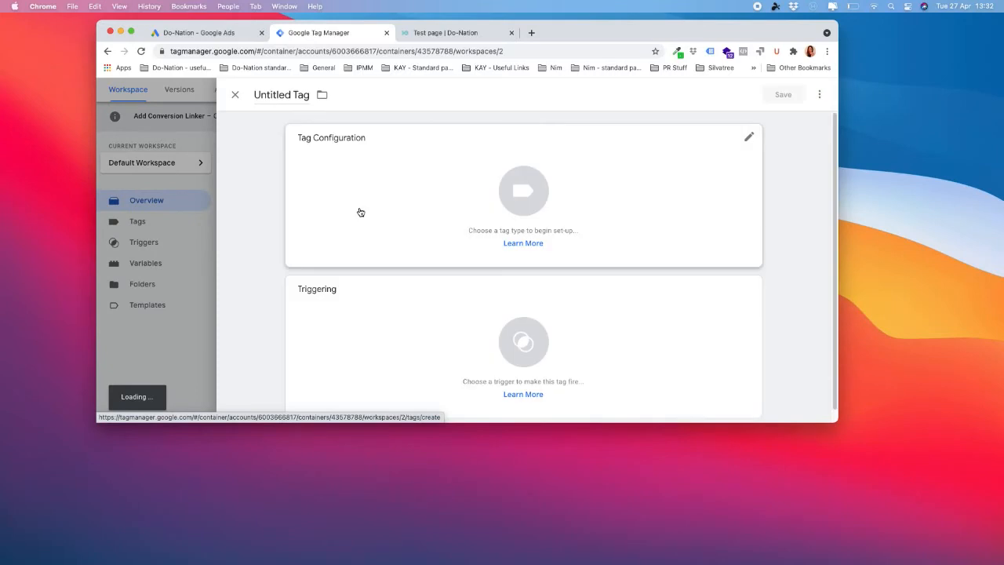
# - Title the new tag 'Grant Ads - Email Subscribe' and open the tag type chooser
pyautogui.click(281, 95)
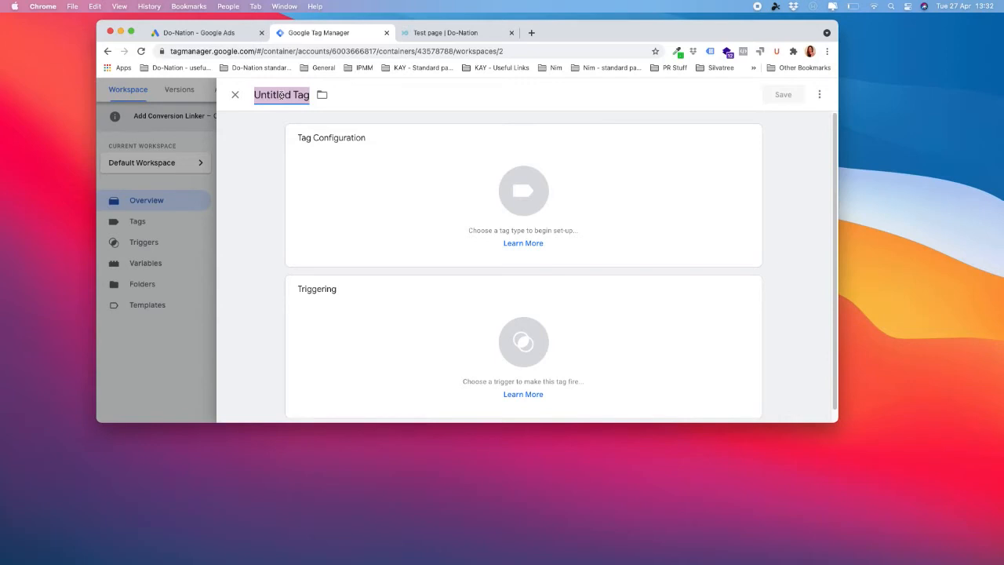
pyautogui.write('Gra')
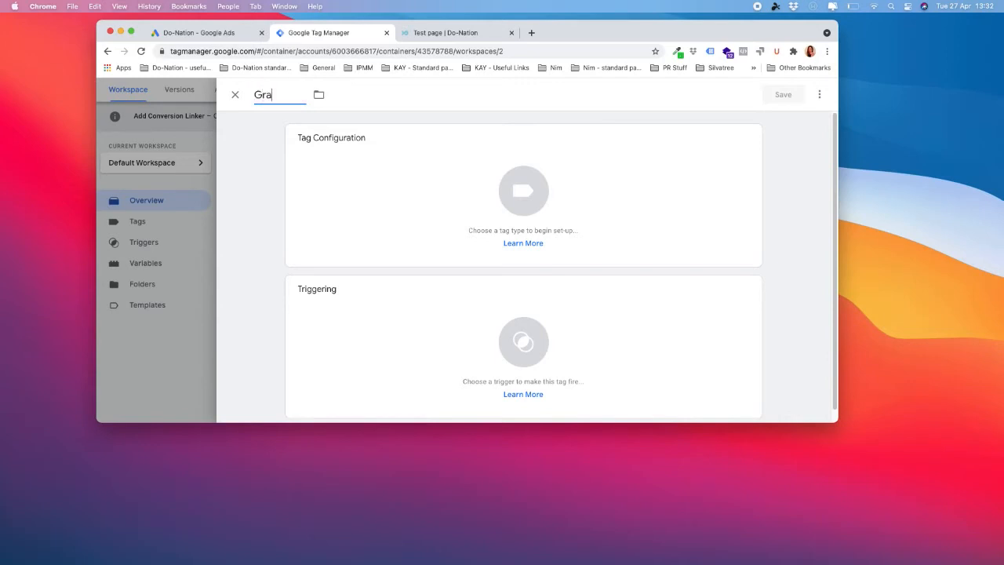
pyautogui.write('nt Ads -')
pyautogui.write('Email sub')
pyautogui.press('BackSpace')
pyautogui.press('BackSpace')
pyautogui.press('BackSpace')
pyautogui.write('Subscribe')
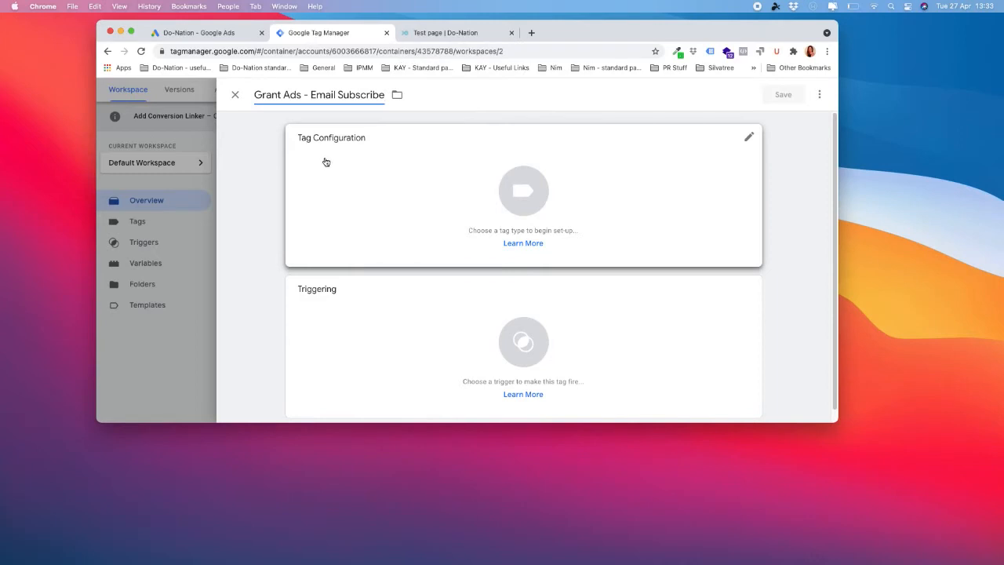
pyautogui.click(510, 193)
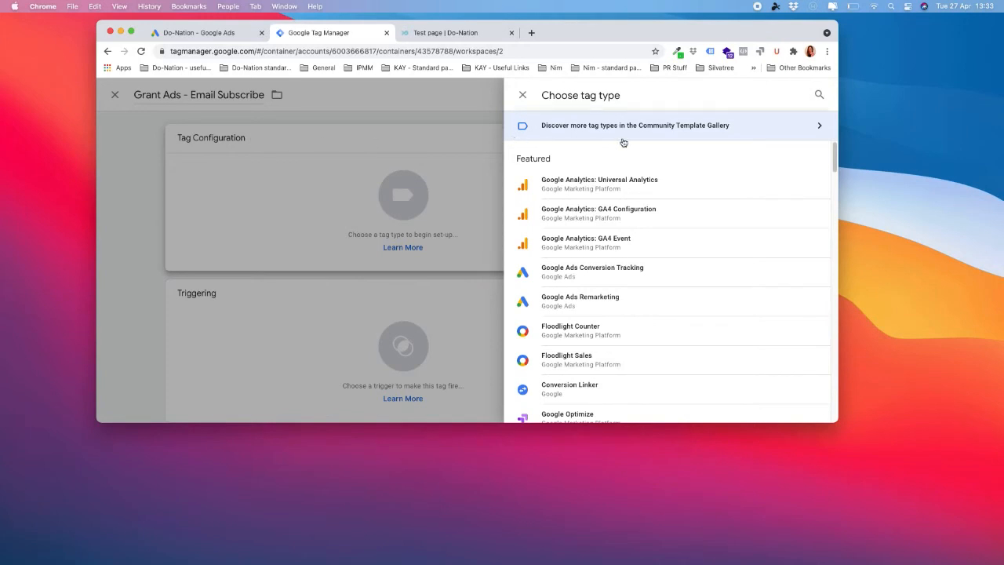
# - Make the tag Google Ads Conversion Tracking and paste in the Email Subscribe Conversion ID from Google Ads
pyautogui.click(608, 272)
pyautogui.scroll(-1, 609, 271)
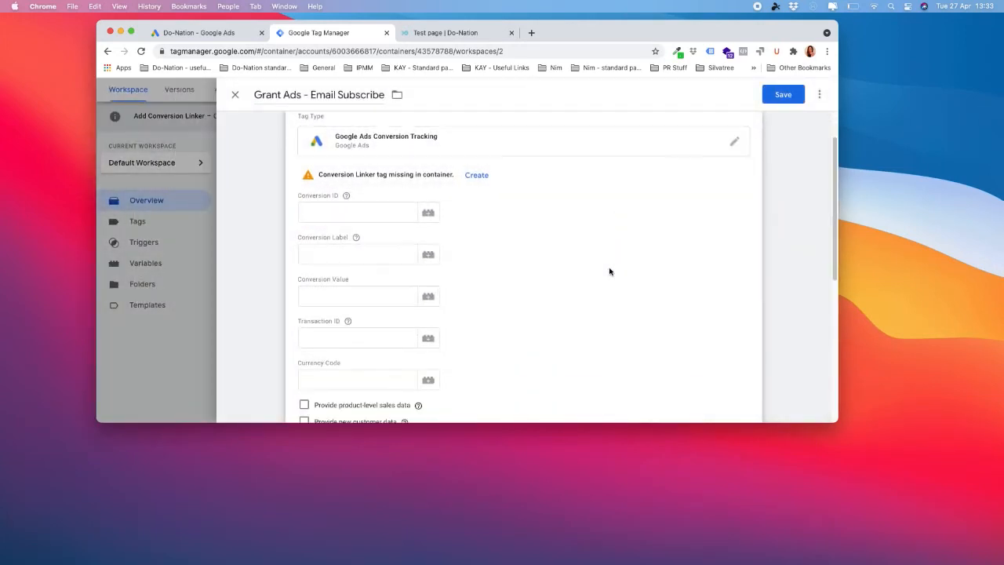
pyautogui.click(366, 212)
pyautogui.click(228, 36)
pyautogui.doubleClick(395, 251)
pyautogui.press('super+c')
pyautogui.click(343, 32)
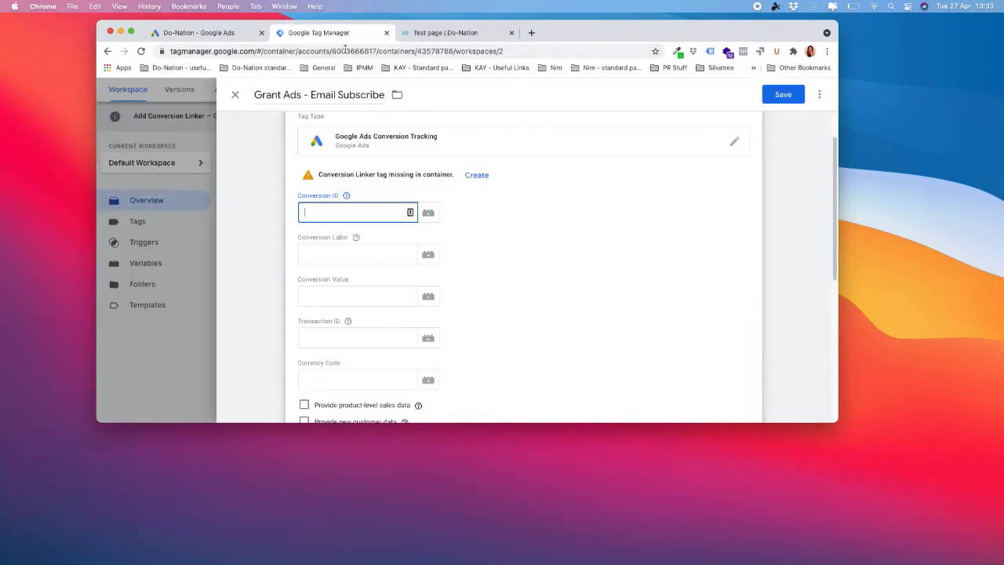
pyautogui.press('super+v')
# - Copy the Email Subscribe conversion label from Google Ads into the tag's Conversion Label field
pyautogui.click(336, 254)
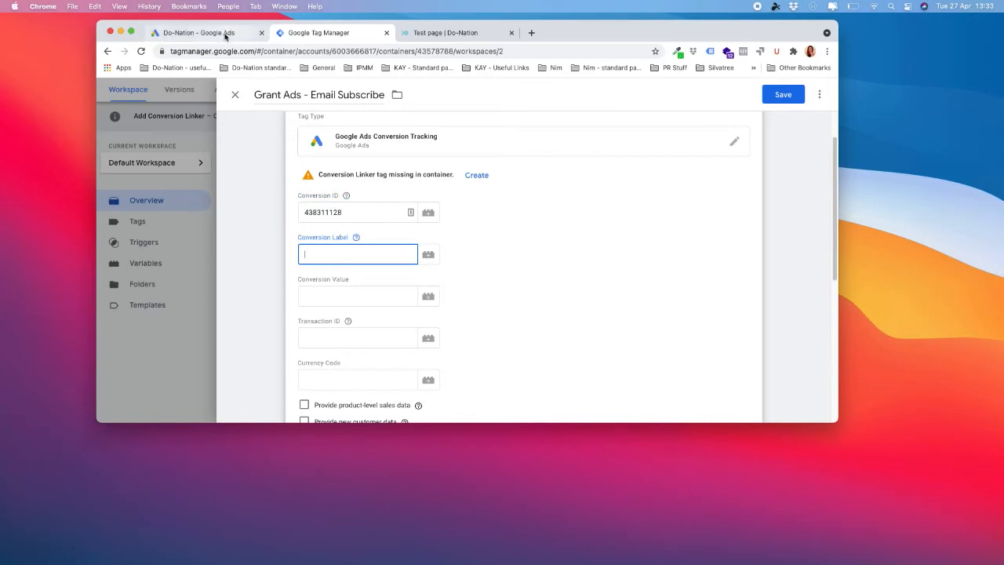
pyautogui.click(226, 32)
pyautogui.doubleClick(421, 273)
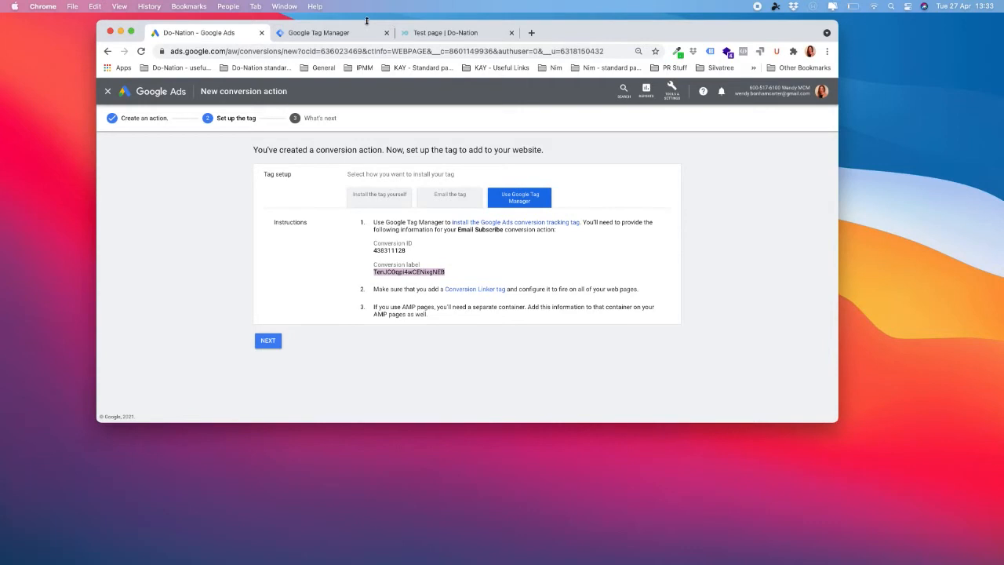
pyautogui.click(318, 32)
pyautogui.click(347, 254)
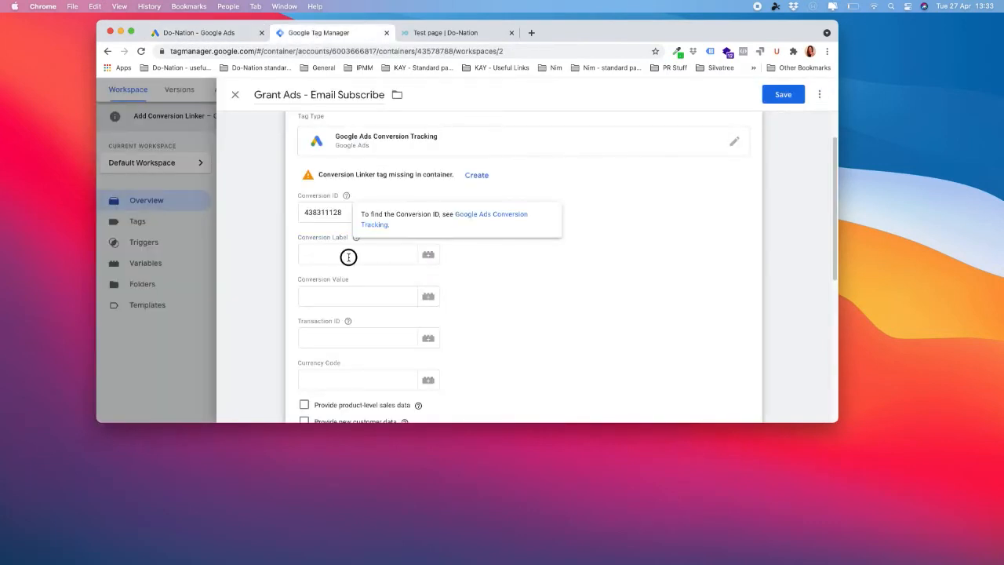
pyautogui.press('super+v')
pyautogui.click(545, 220)
pyautogui.scroll(-2, 547, 224)
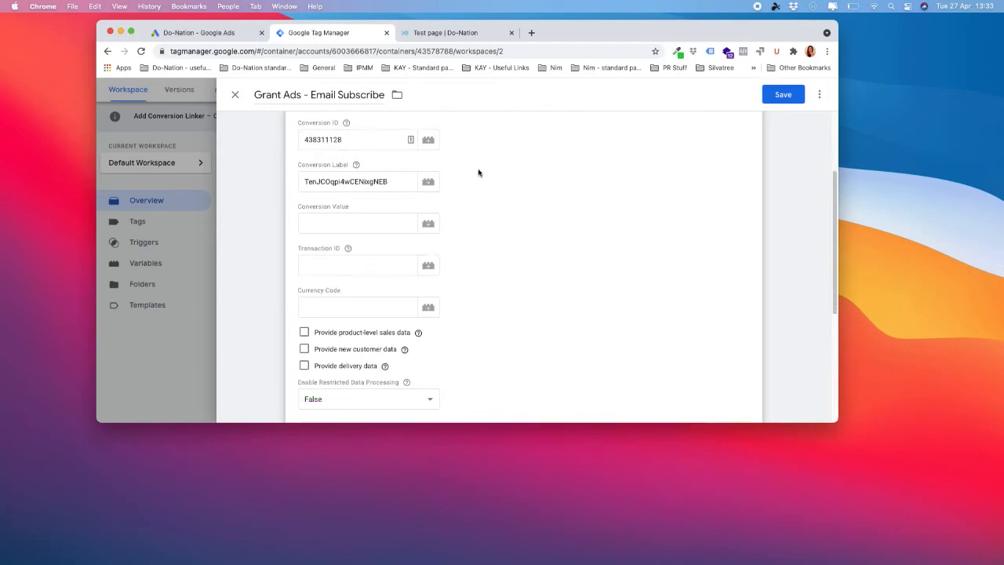
pyautogui.scroll(-1, 483, 324)
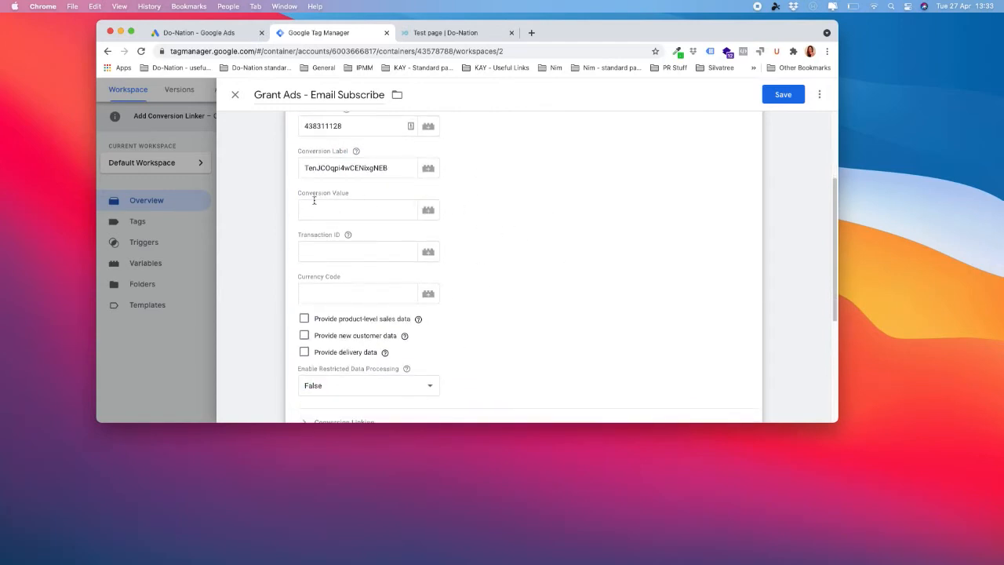
pyautogui.scroll(-1, 537, 249)
pyautogui.scroll(-5, 537, 249)
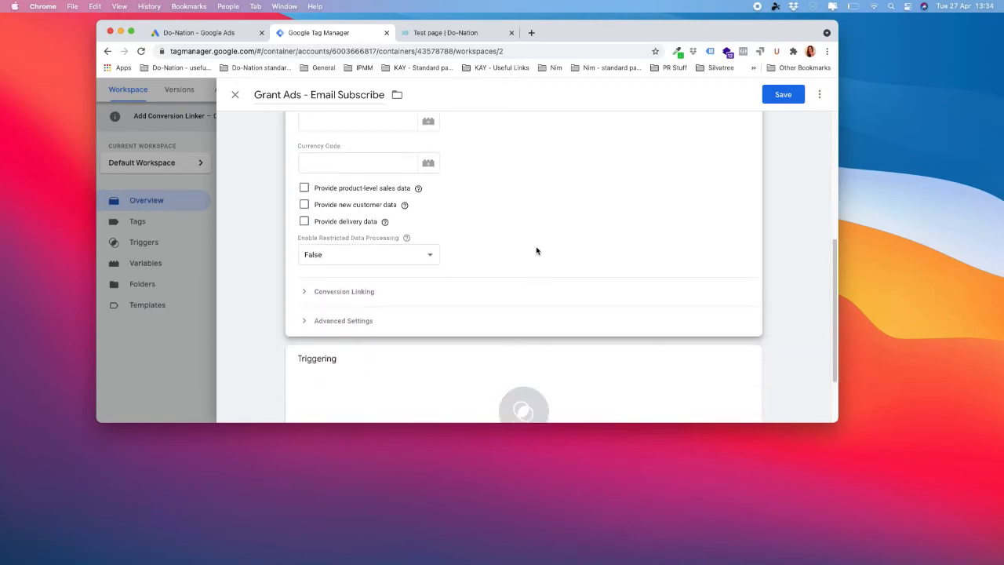
pyautogui.scroll(-1, 536, 250)
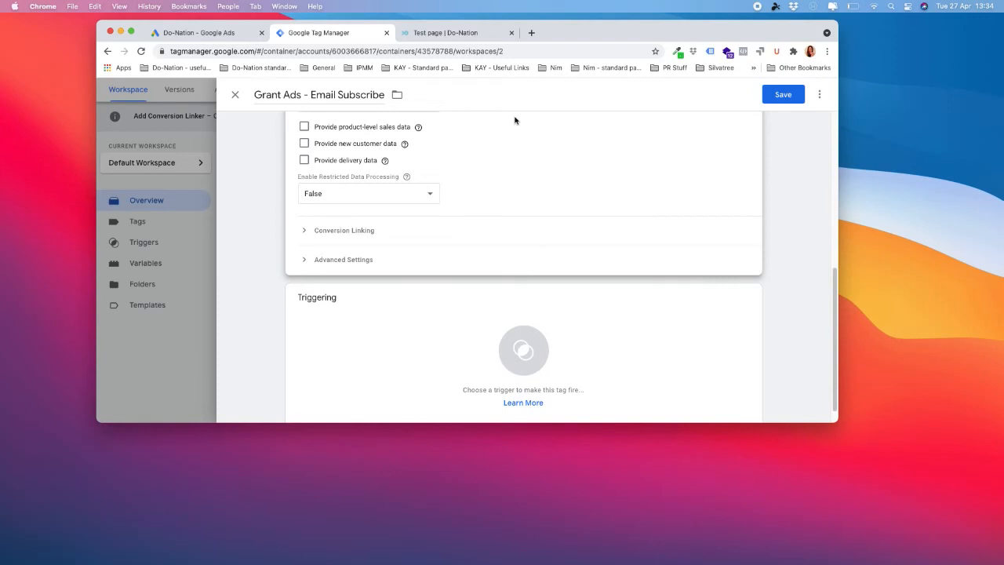
pyautogui.scroll(-1, 626, 275)
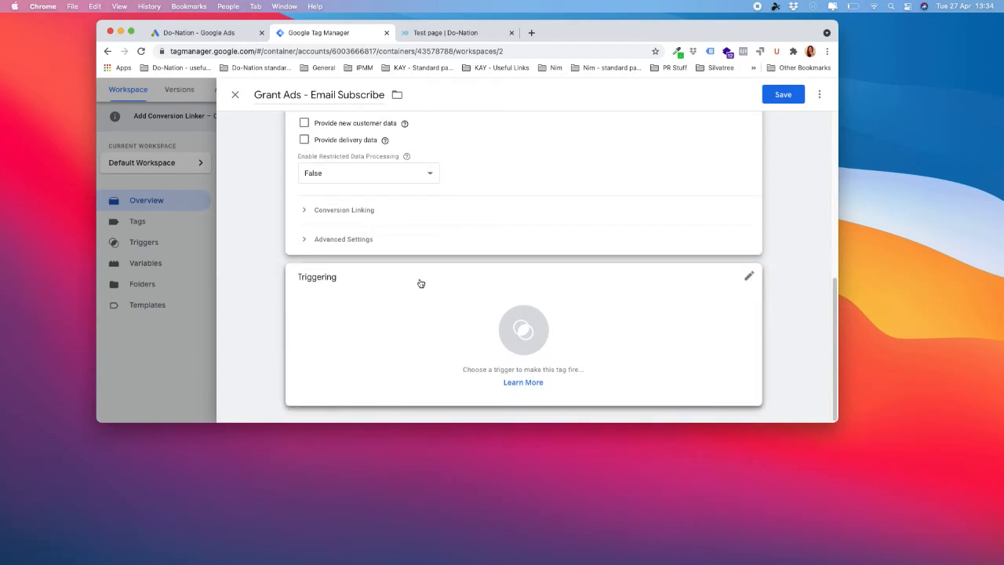
# - Open the Triggering card to see the All Pages and Contact Submit trigger choices
pyautogui.click(580, 312)
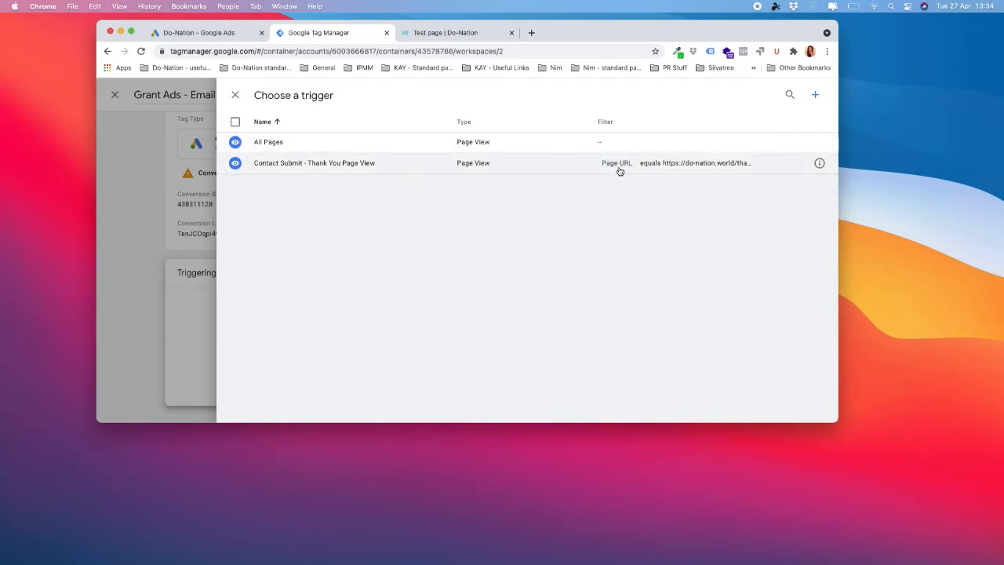
# - Create a new trigger and name it 'Email subscriber - Thank you page view'
pyautogui.click(815, 96)
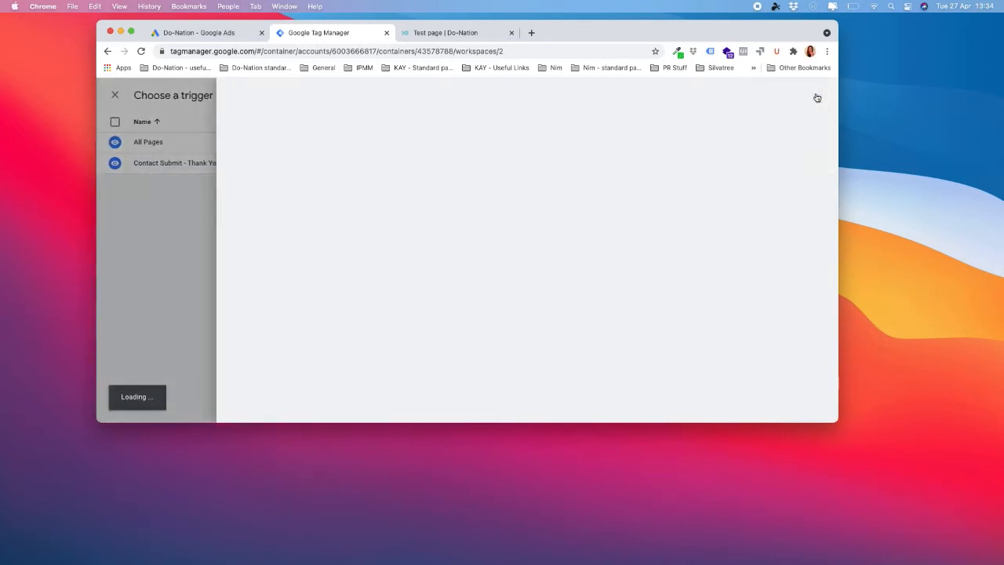
pyautogui.click(286, 95)
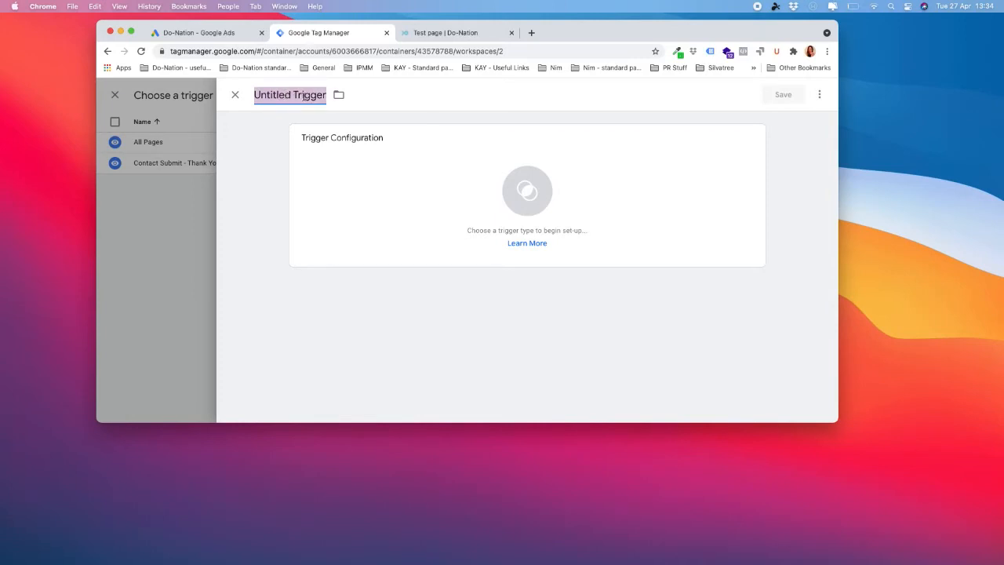
pyautogui.write('E')
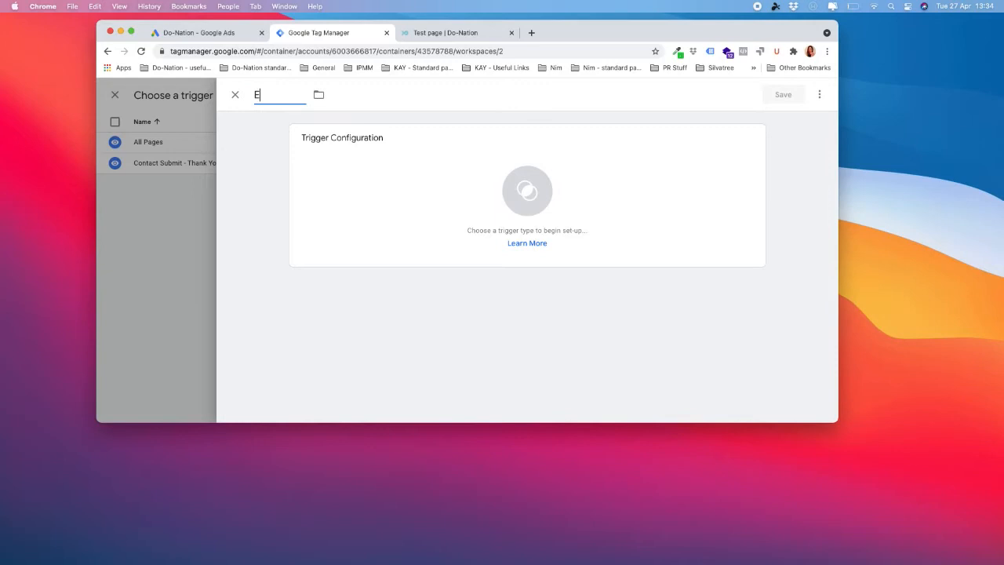
pyautogui.write('mail subscriber - Than')
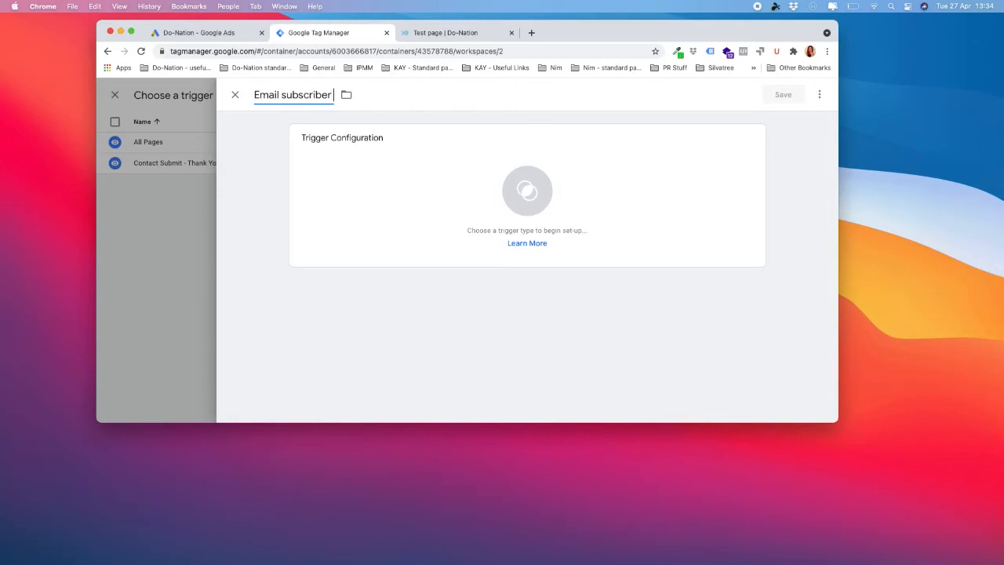
pyautogui.write('k you page view')
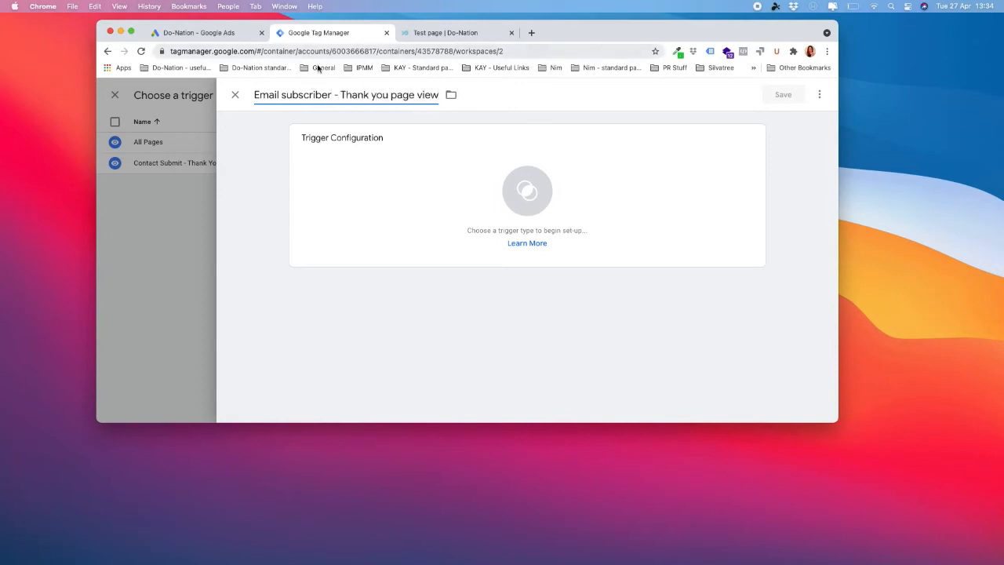
# - Capitalize the trigger name to 'Email Subscriber - Thank You Page View'
pyautogui.click(285, 97)
pyautogui.press('BackSpace')
pyautogui.write('S')
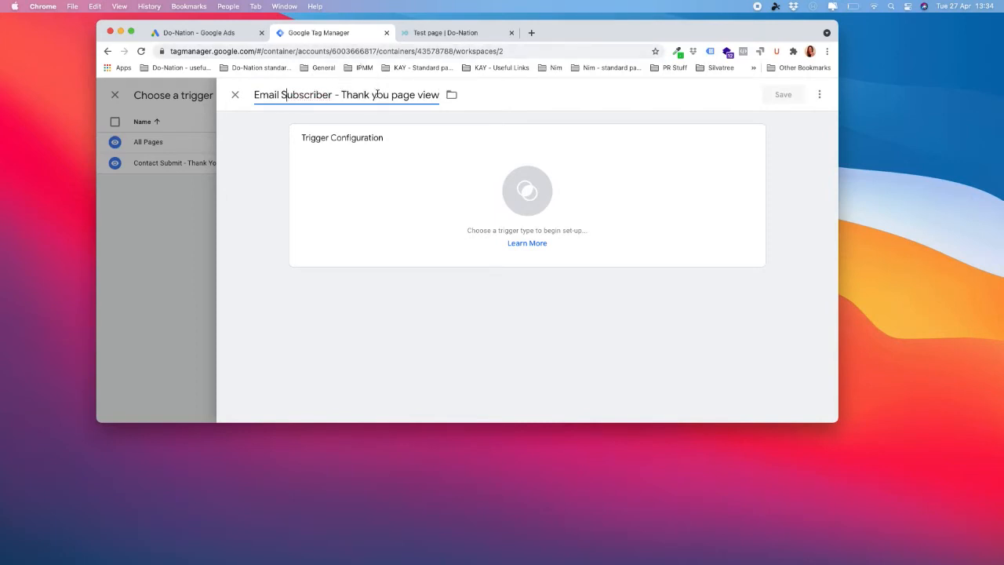
pyautogui.click(372, 95)
pyautogui.press('BackSpace')
pyautogui.write('Y')
pyautogui.click(397, 96)
pyautogui.press('BackSpace')
pyautogui.write('P')
pyautogui.click(421, 95)
pyautogui.press('BackSpace')
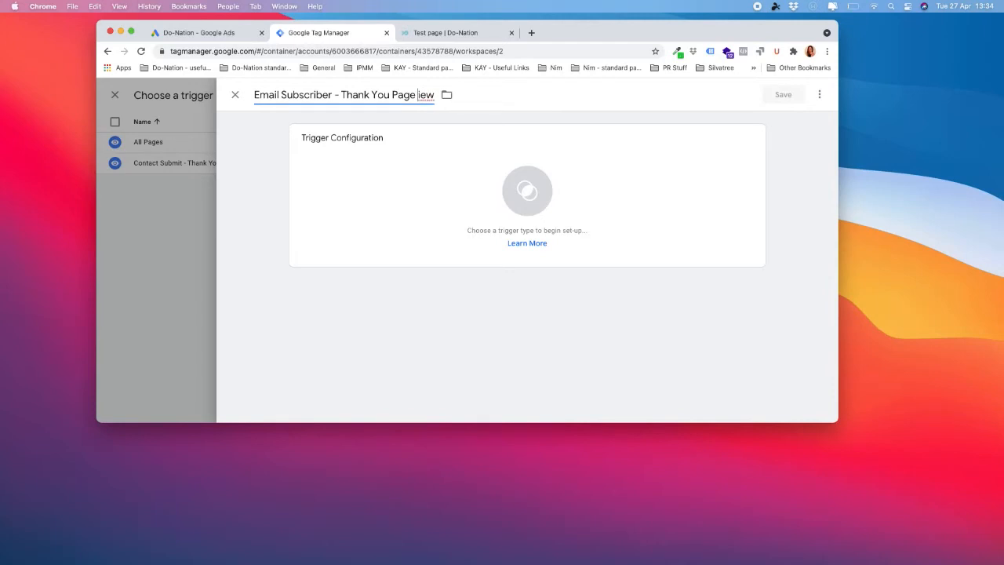
pyautogui.write('V')
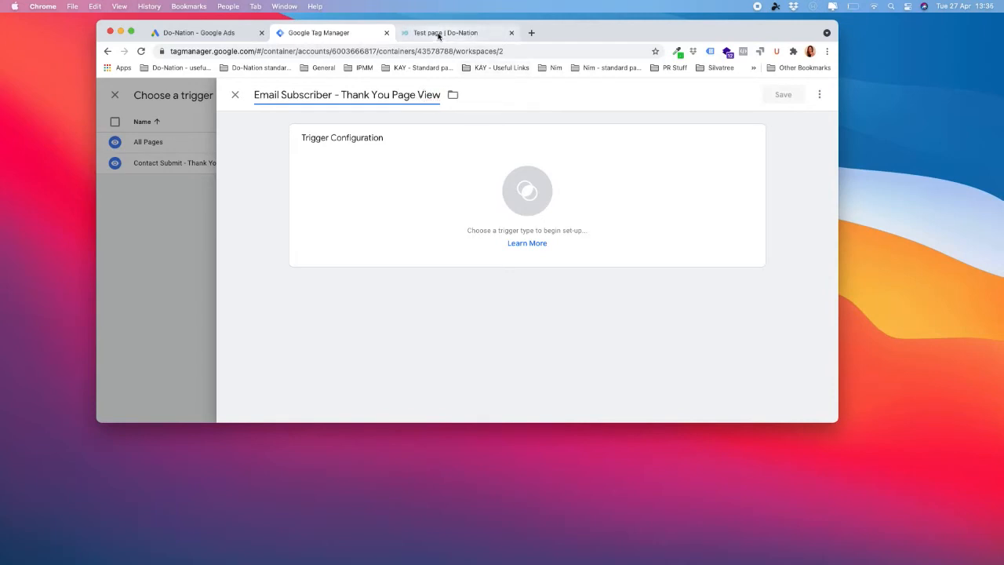
# - On the website's test page, fill the subscribe form with a name and email address
pyautogui.click(440, 33)
pyautogui.scroll(-3, 365, 303)
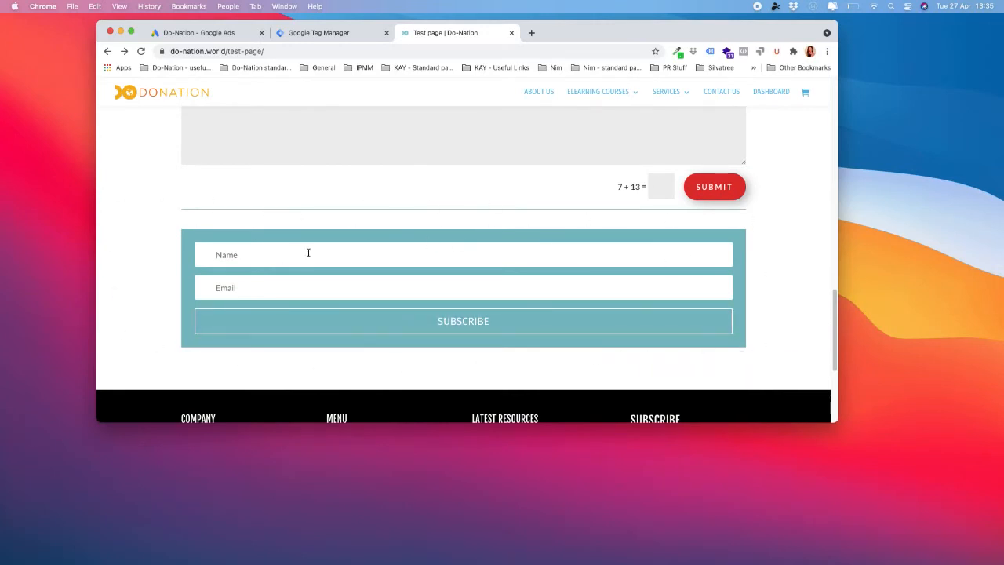
pyautogui.write('Wendy')
pyautogui.press('Tab')
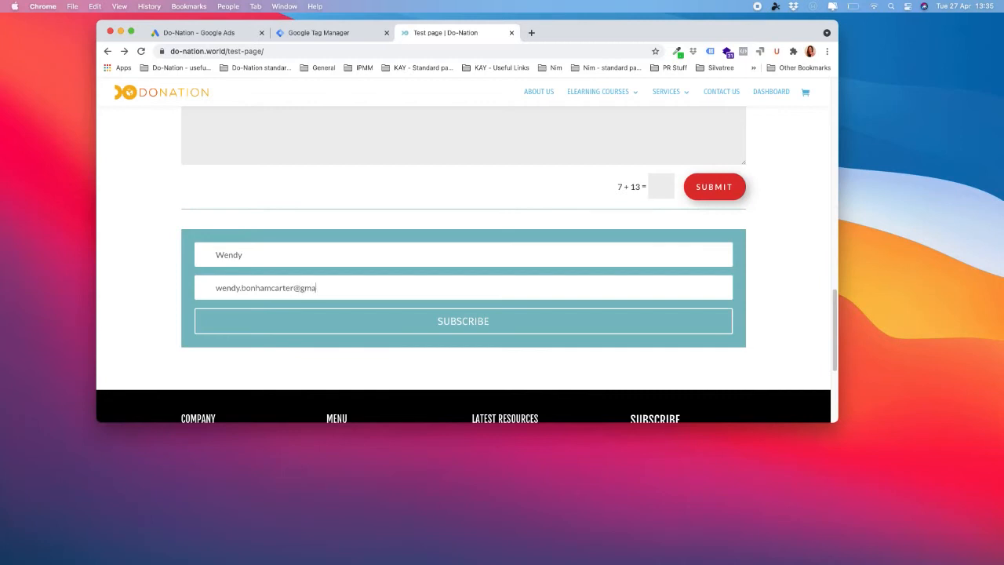
# - Submit the form and copy the thank-you-for-subscribing page URL
pyautogui.click(459, 326)
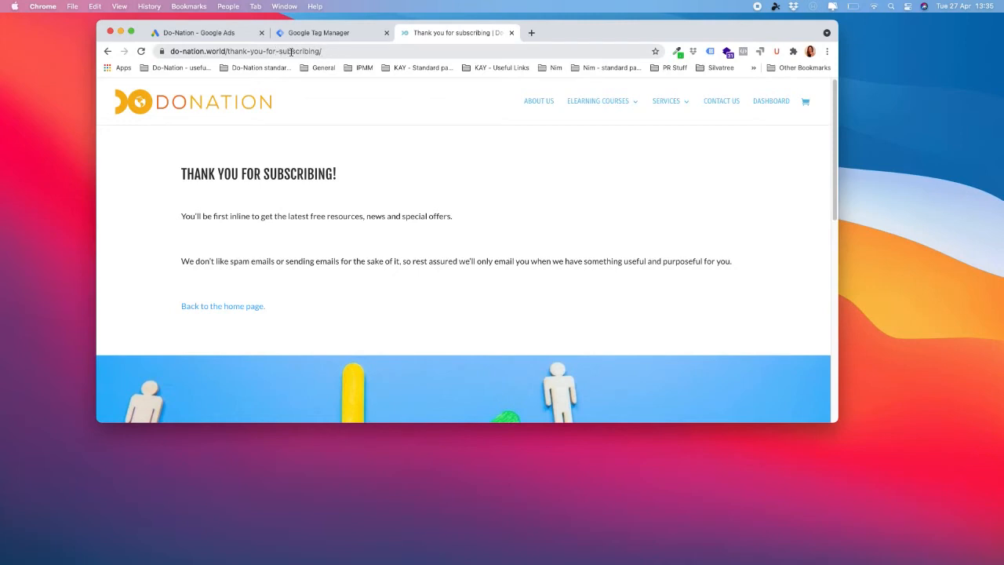
pyautogui.click(350, 50)
pyautogui.press('super+c')
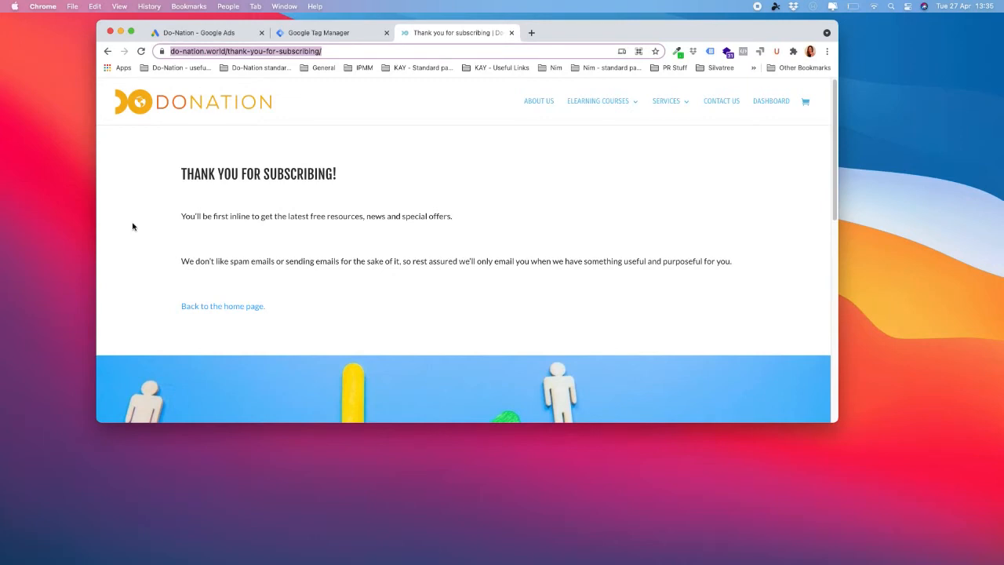
pyautogui.click(338, 35)
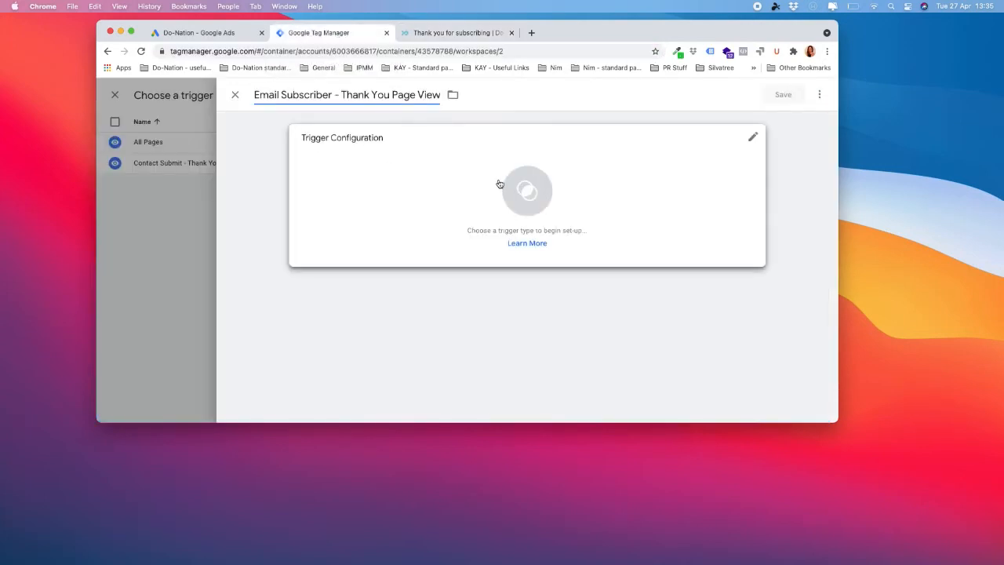
# - Make the trigger a Page View firing on Some Page Views where Page URL equals the thank-you-for-subscribing URL
pyautogui.click(477, 194)
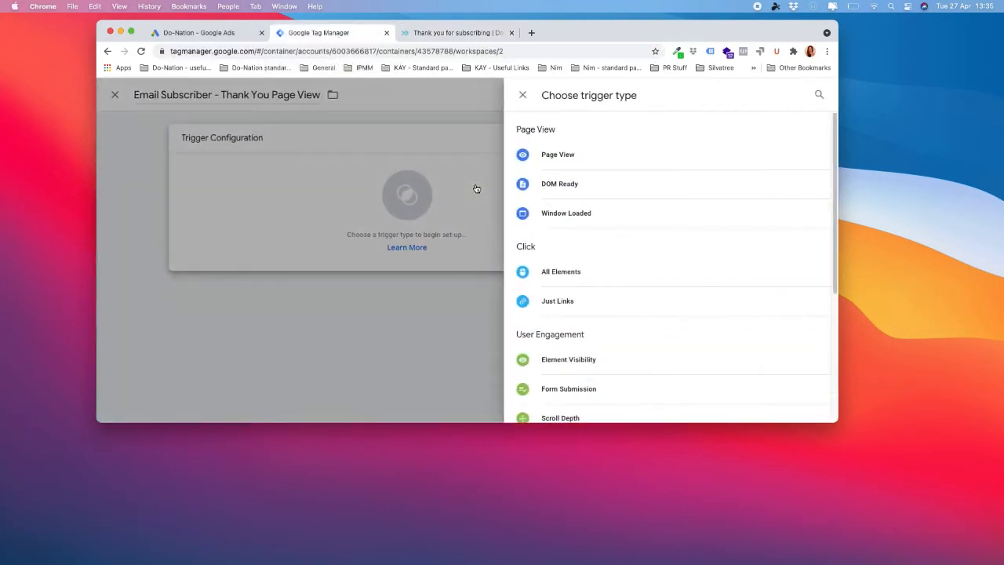
pyautogui.click(588, 161)
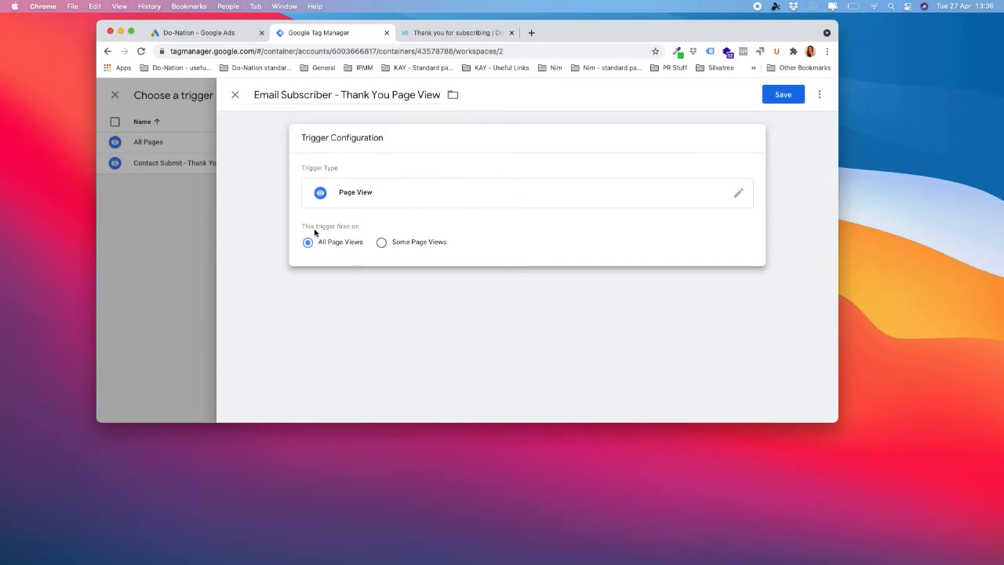
pyautogui.click(382, 243)
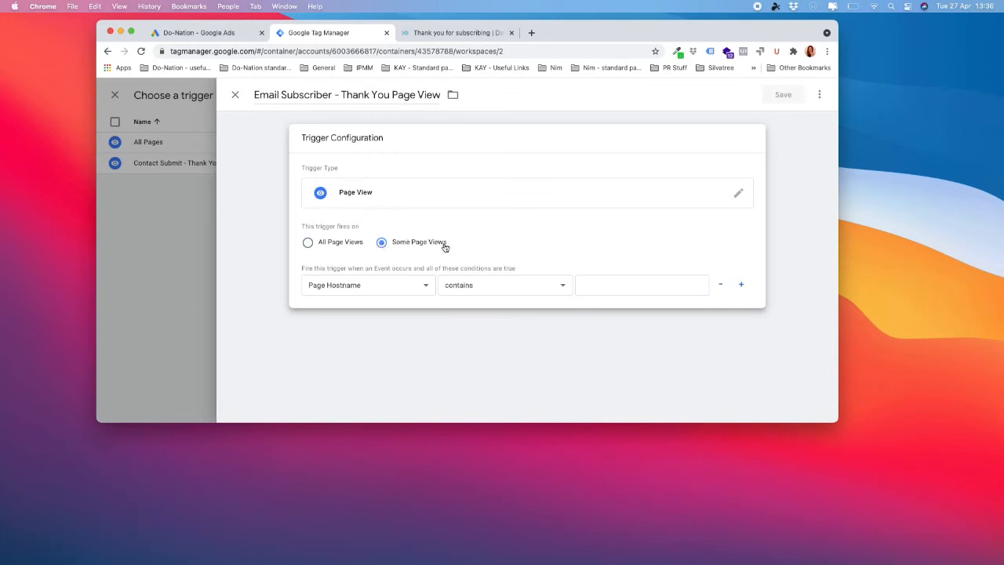
pyautogui.click(428, 287)
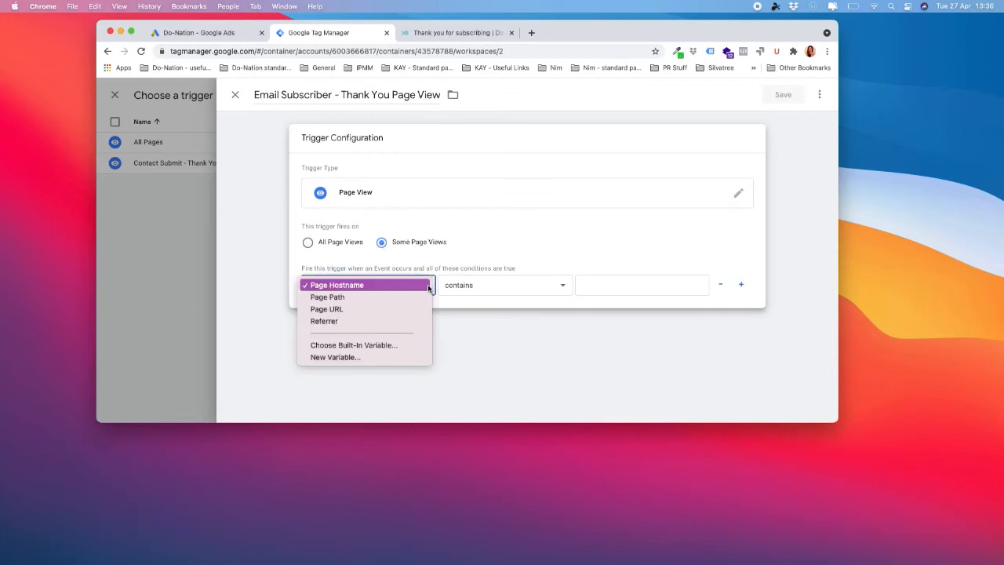
pyautogui.click(411, 309)
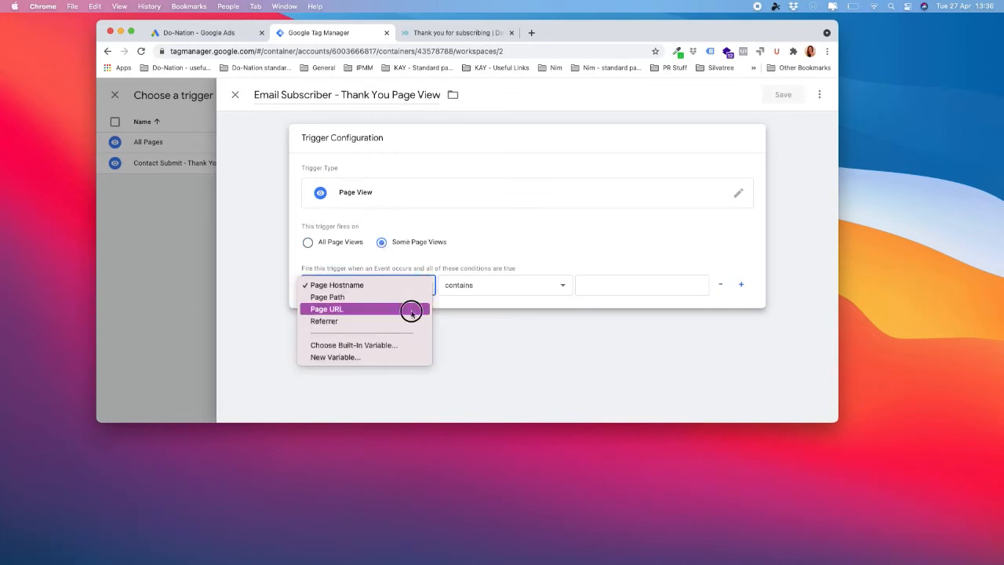
pyautogui.click(470, 286)
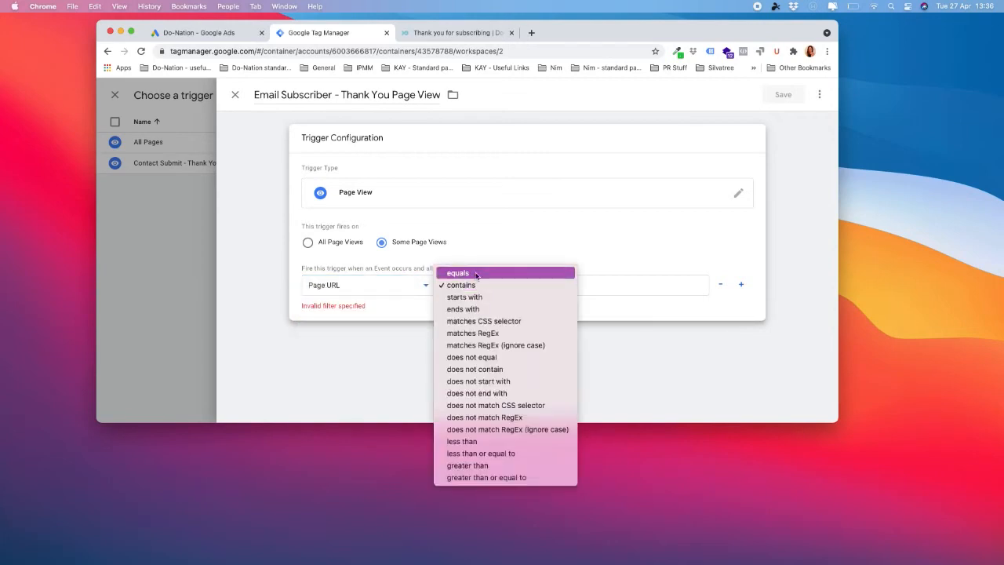
pyautogui.click(476, 271)
pyautogui.click(617, 284)
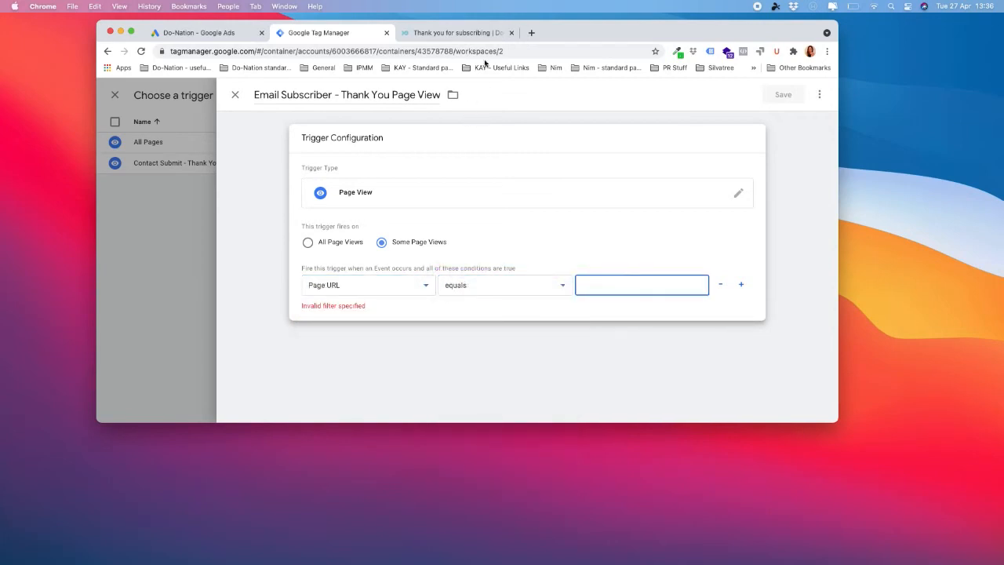
pyautogui.click(466, 33)
pyautogui.press('super+v')
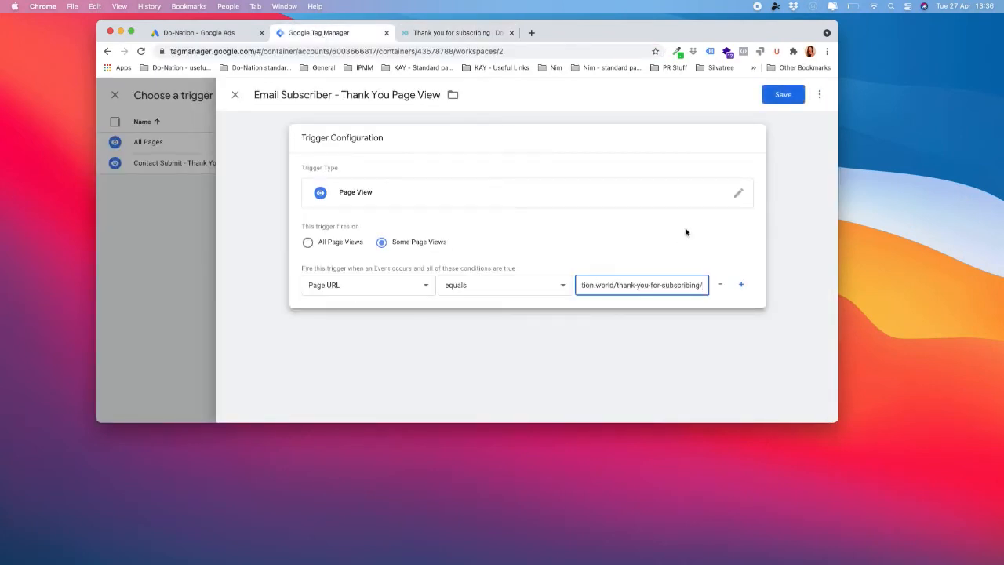
pyautogui.click(749, 256)
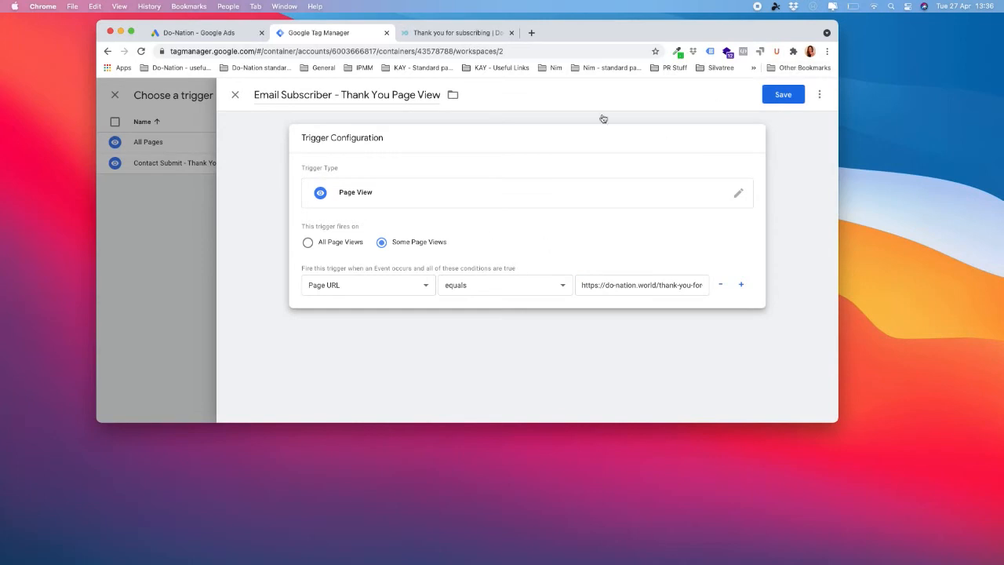
# - Save the Email Subscriber trigger and the Grant Ads - Email Subscribe tag
pyautogui.click(783, 95)
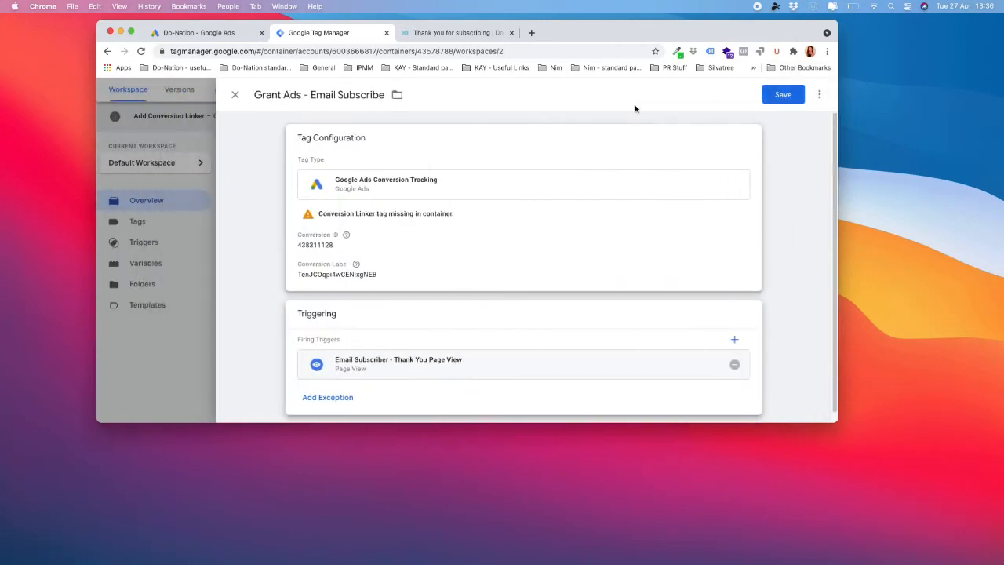
pyautogui.scroll(-1, 471, 248)
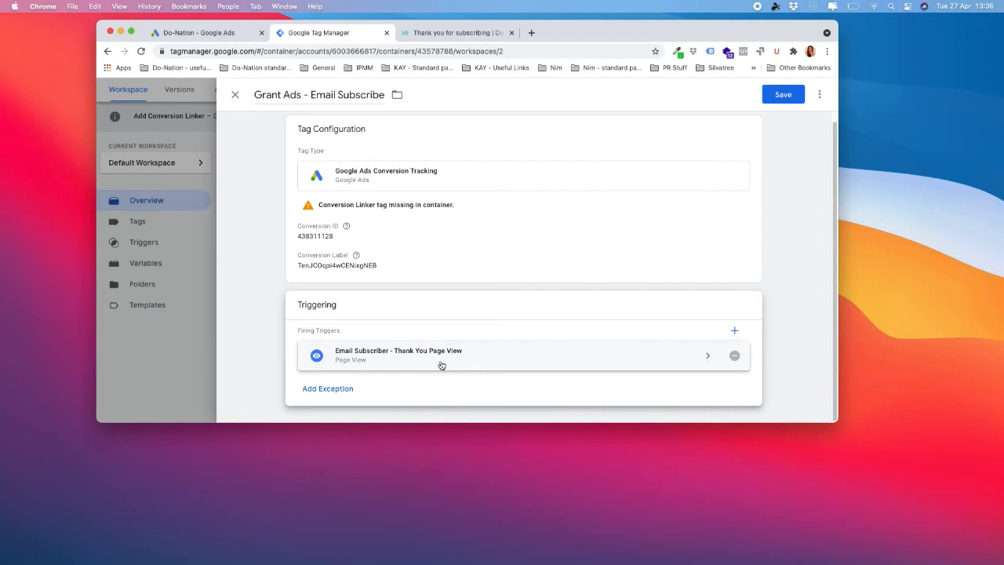
pyautogui.click(791, 99)
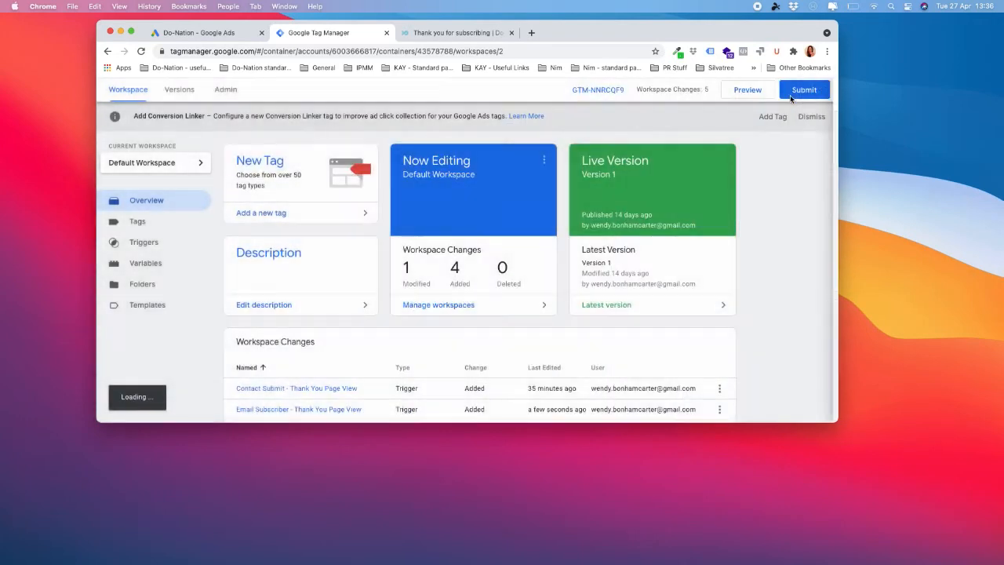
pyautogui.scroll(-2, 776, 212)
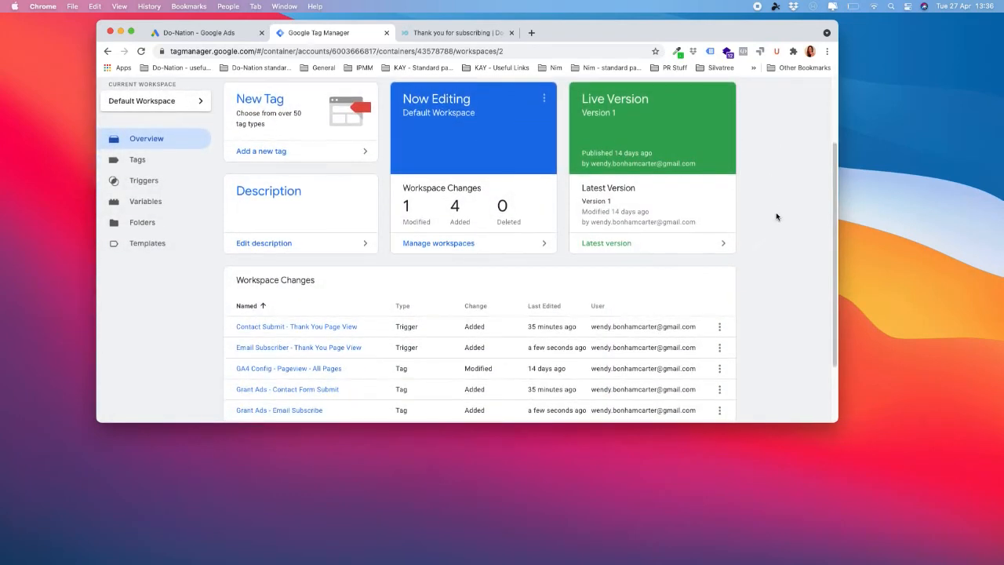
pyautogui.click(461, 32)
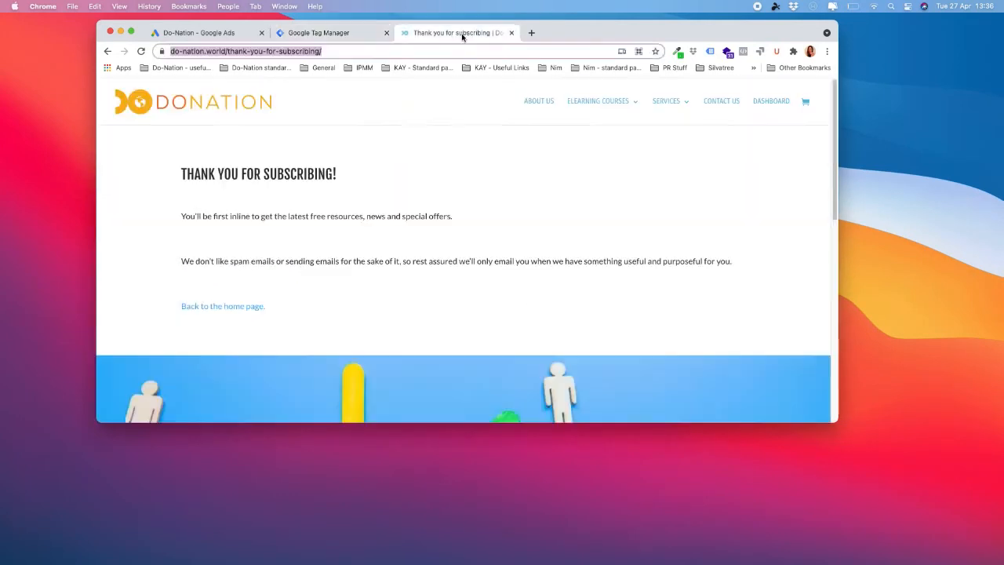
# - Go back to the test page and enter a name and email in the contact form
pyautogui.click(108, 52)
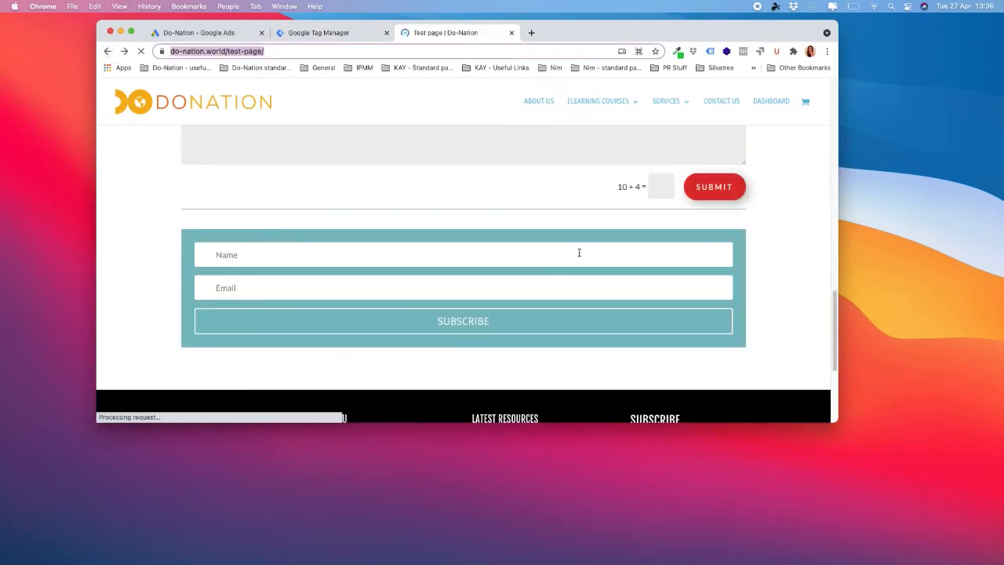
pyautogui.scroll(2, 579, 252)
pyautogui.scroll(2, 581, 247)
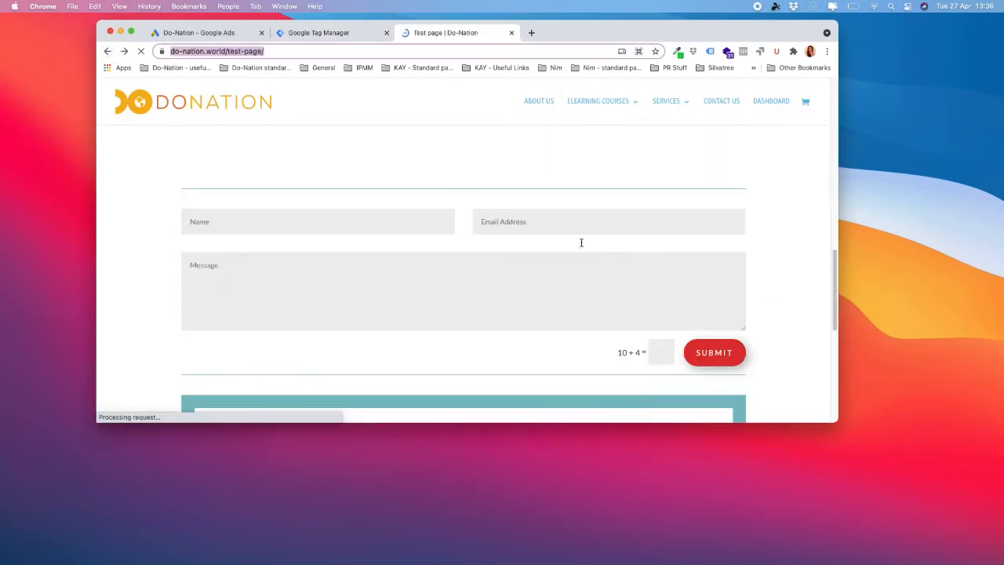
pyautogui.click(310, 226)
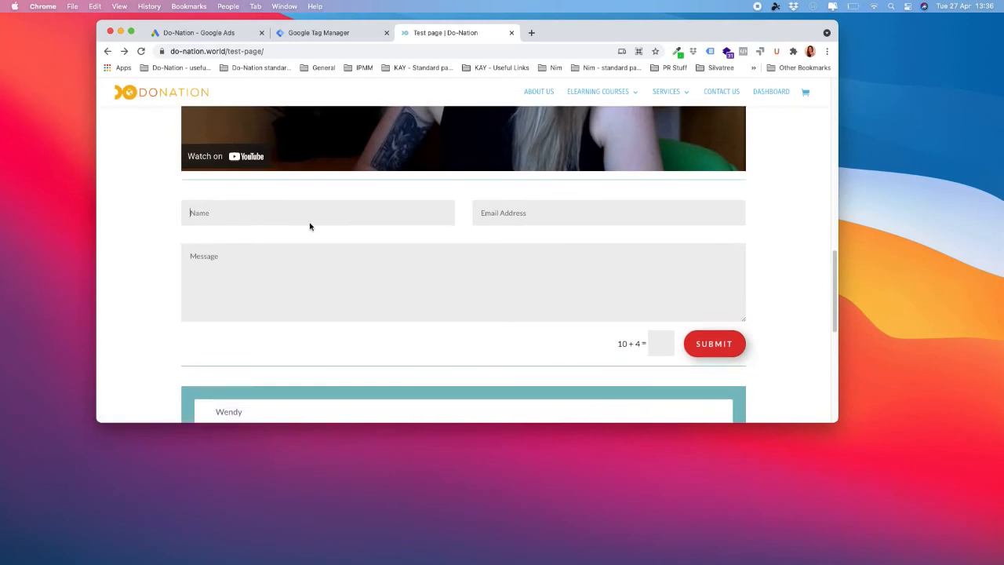
pyautogui.write('wendy')
pyautogui.press('Tab')
# - Write a message, answer the captcha with 14, and submit the contact form
pyautogui.click(313, 271)
pyautogui.write('Test')
pyautogui.click(660, 342)
pyautogui.write('14')
pyautogui.click(720, 346)
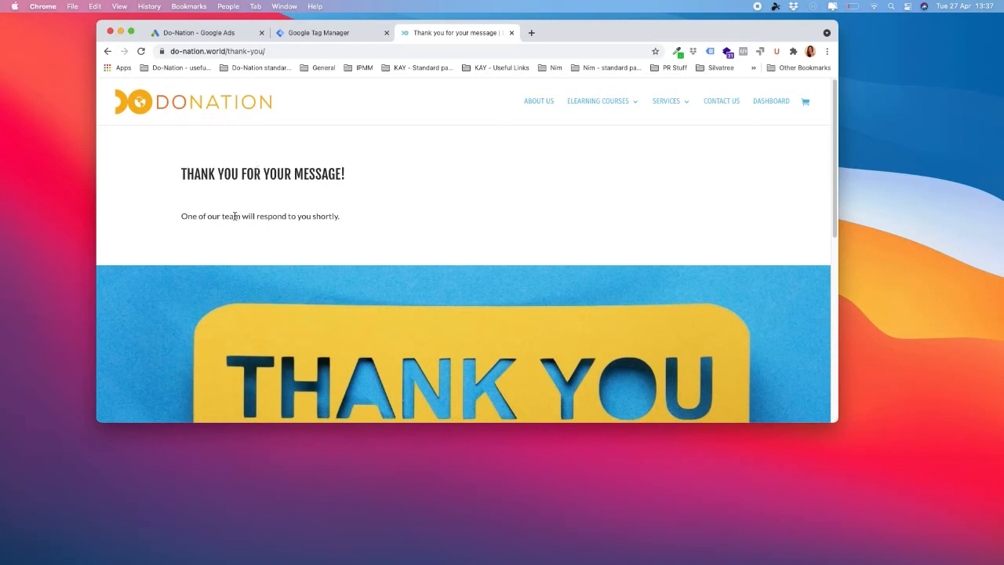
# - Check the do-nation.world/thank-you/ address, then go back to the Tag Manager workspace overview
pyautogui.click(258, 52)
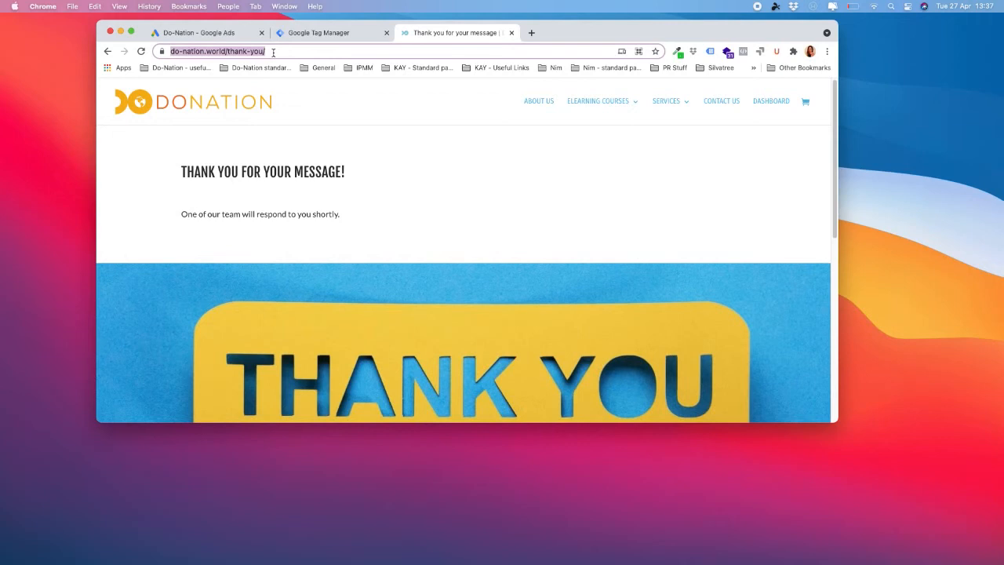
pyautogui.click(341, 33)
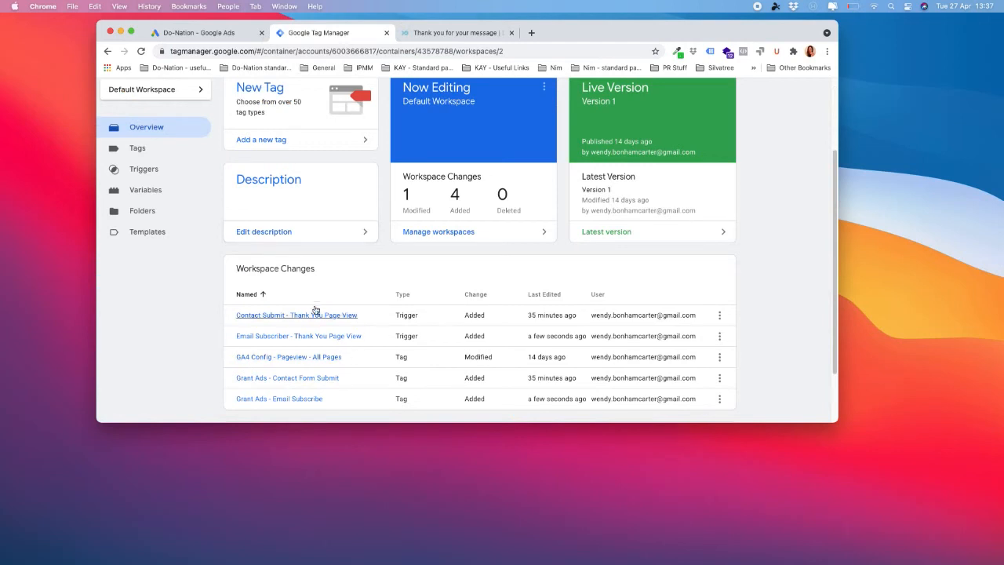
pyautogui.click(316, 315)
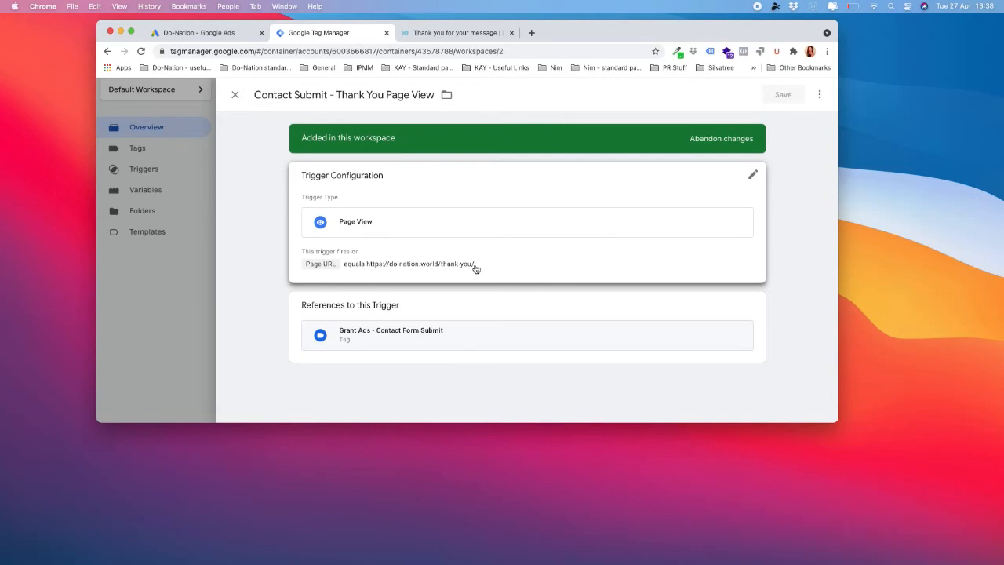
pyautogui.click(231, 95)
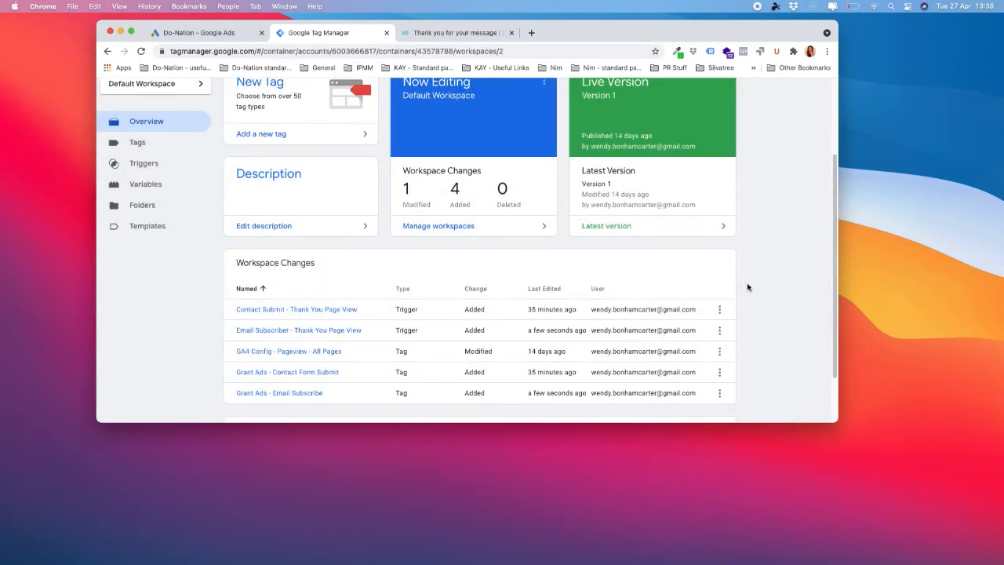
# - Revisit the test page, inspecting the Email Address field and Event dropdown, then return to Tag Manager
pyautogui.click(450, 32)
pyautogui.click(106, 51)
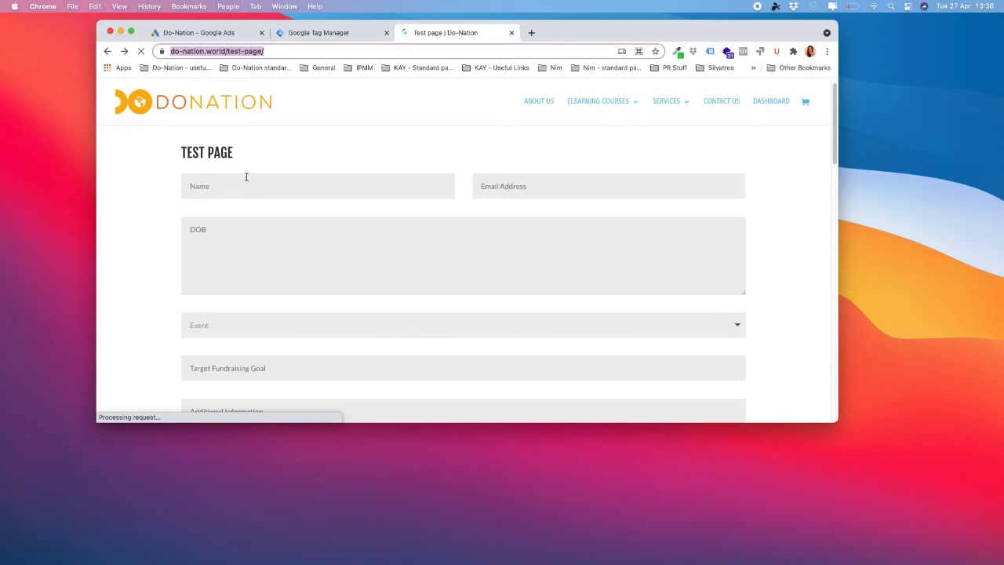
pyautogui.click(541, 181)
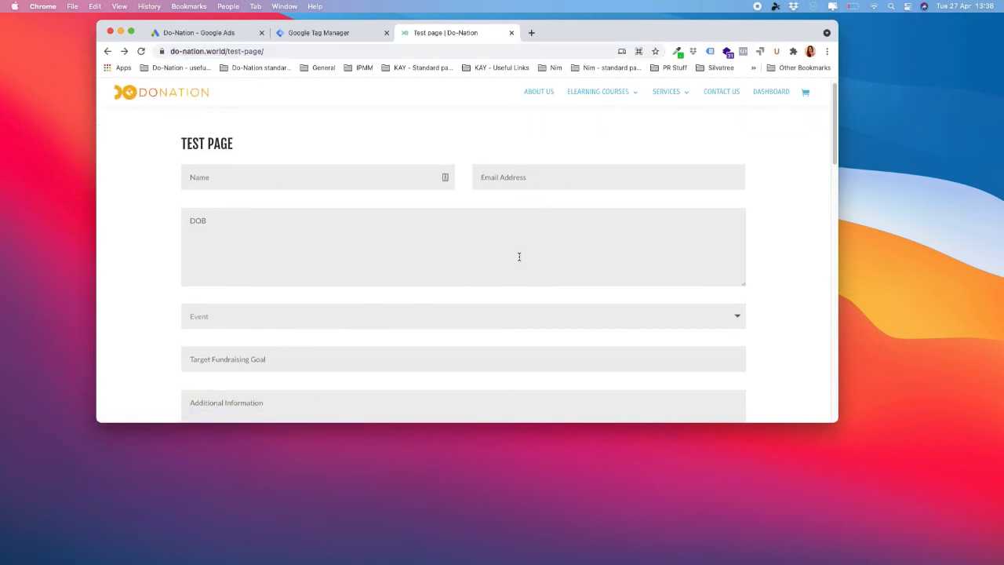
pyautogui.click(495, 322)
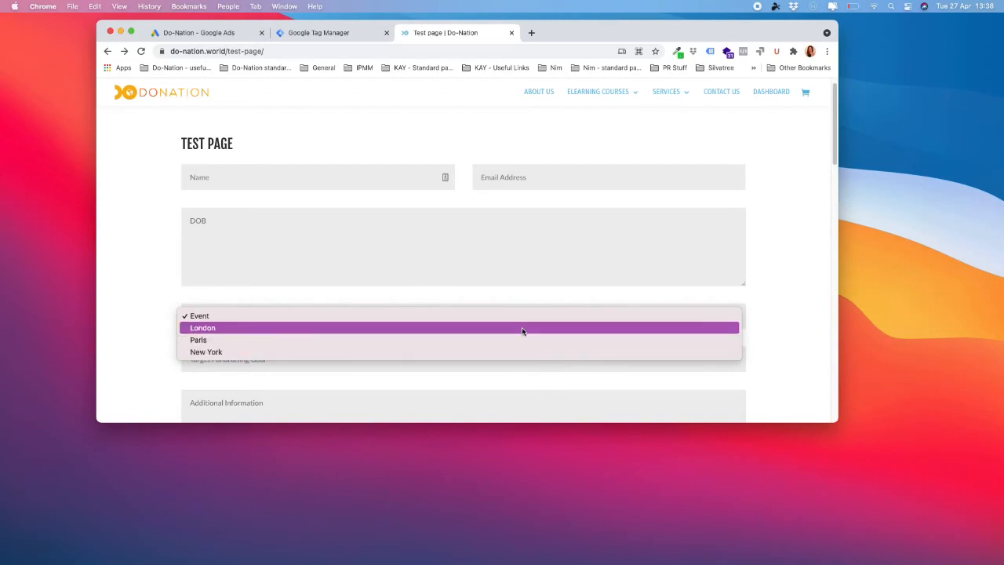
pyautogui.click(783, 341)
pyautogui.scroll(-3, 601, 310)
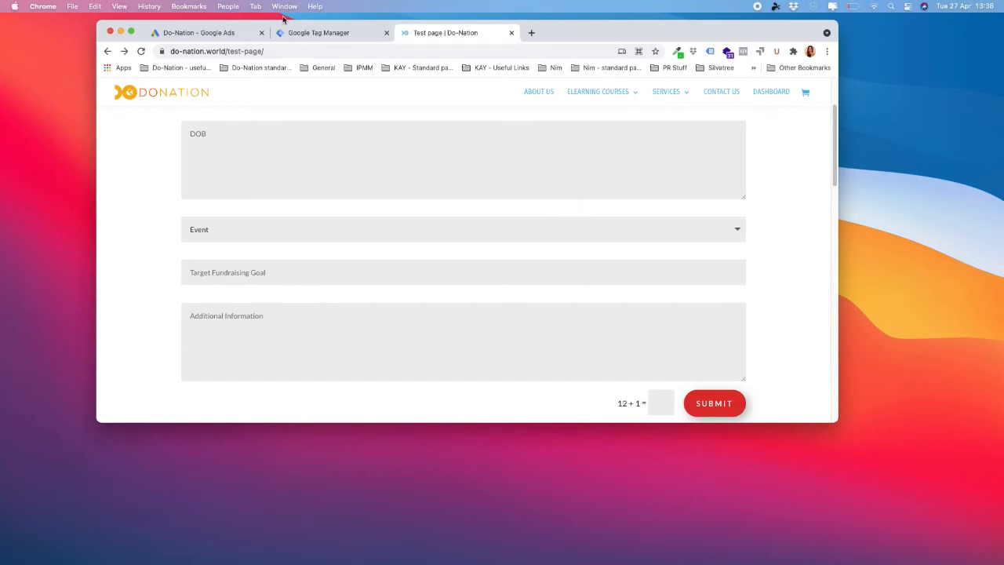
pyautogui.click(332, 38)
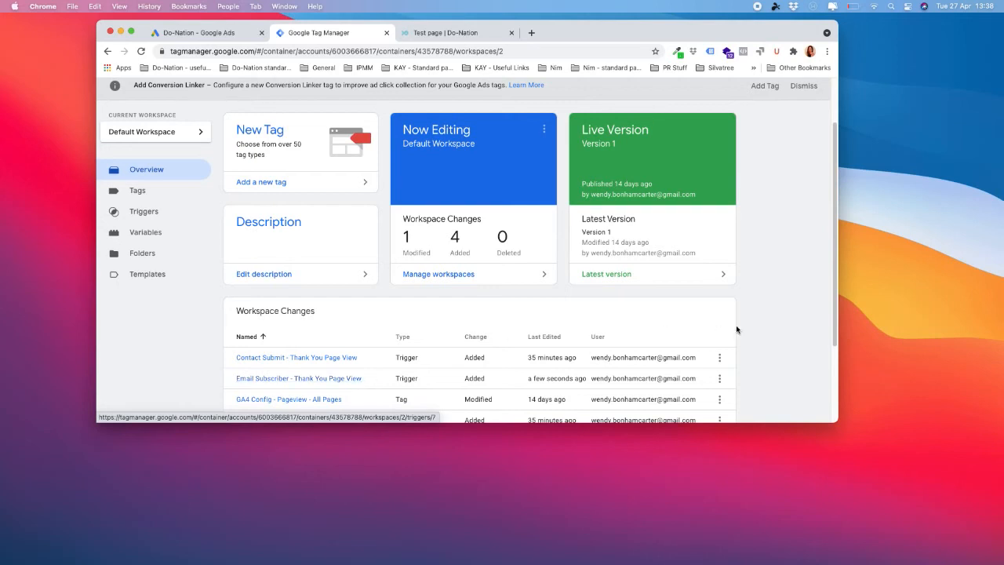
# - Scroll through the five workspace changes, then switch to the Google Ads Email Subscribe tag setup
pyautogui.scroll(-3, 783, 324)
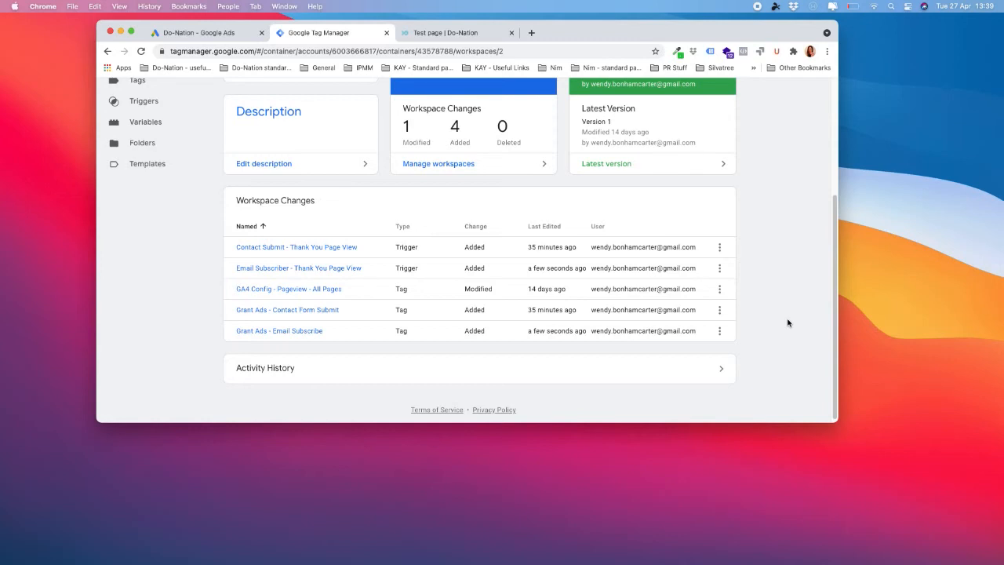
pyautogui.click(224, 34)
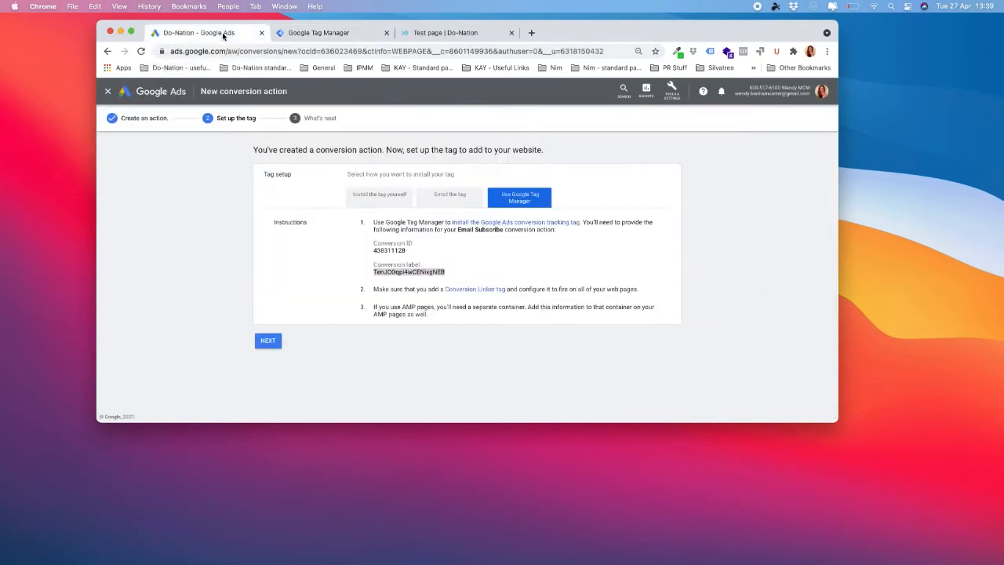
# - Go through the tag setup and What's next steps to add Email Subscribe as an Unverified conversion
pyautogui.click(271, 342)
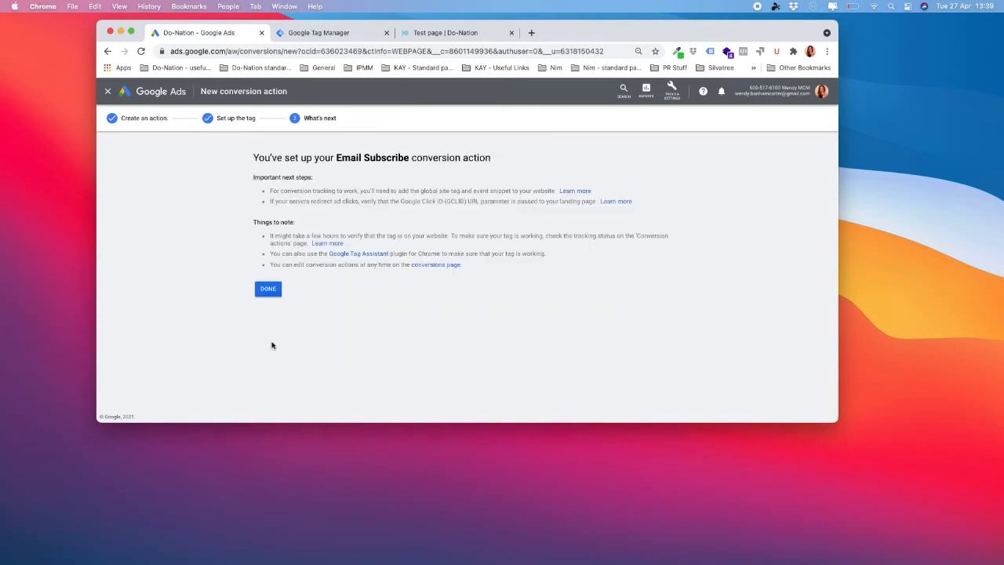
pyautogui.click(267, 289)
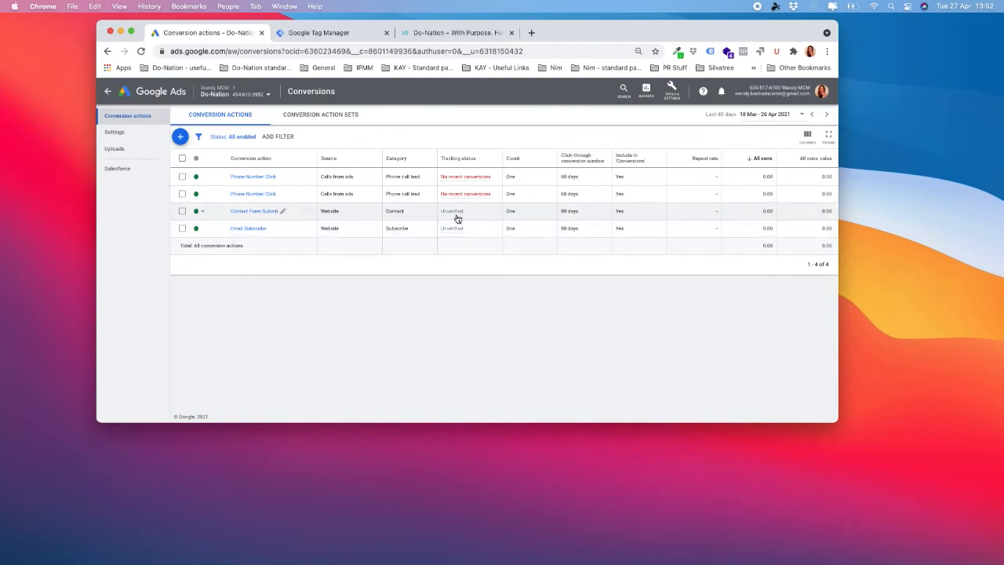
# - Check the Unverified status on the Contact Form Submit conversion, then bring up the Do-Nation homepage
pyautogui.moveTo(463, 213)
pyautogui.click(510, 33)
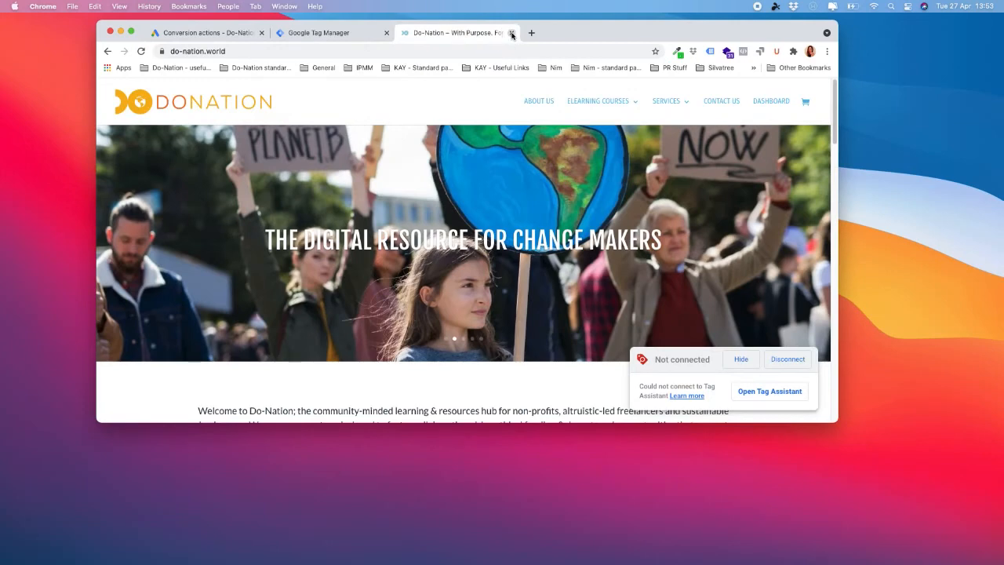
# - Close the outdated Do-Nation page and launch Tag Manager Preview mode for do-nation.world
pyautogui.click(512, 33)
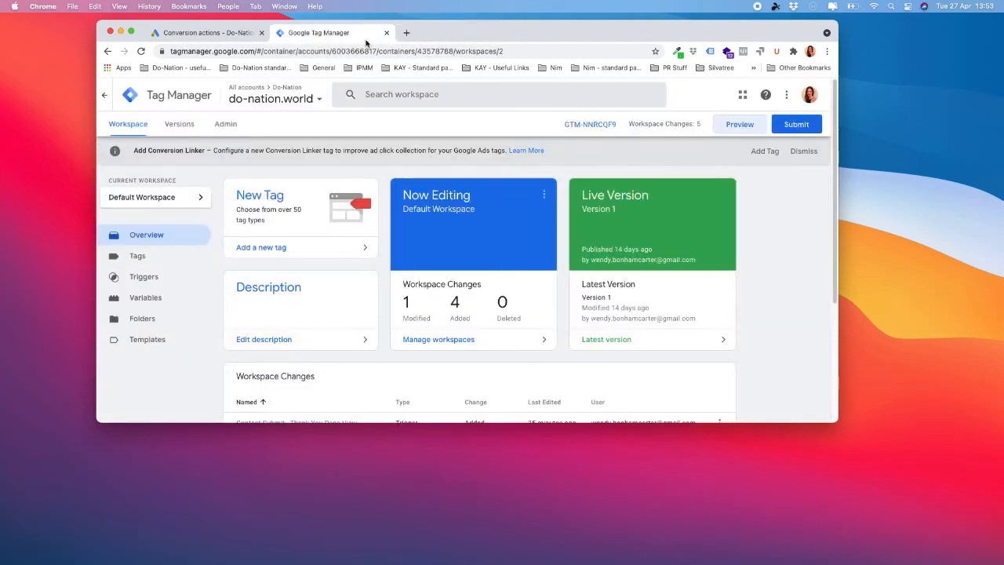
pyautogui.click(741, 125)
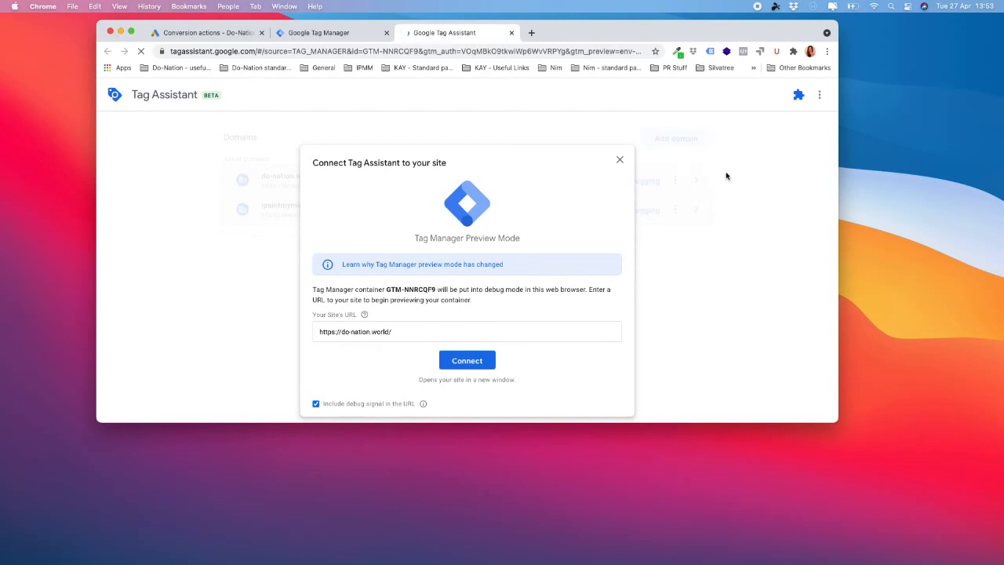
pyautogui.click(425, 333)
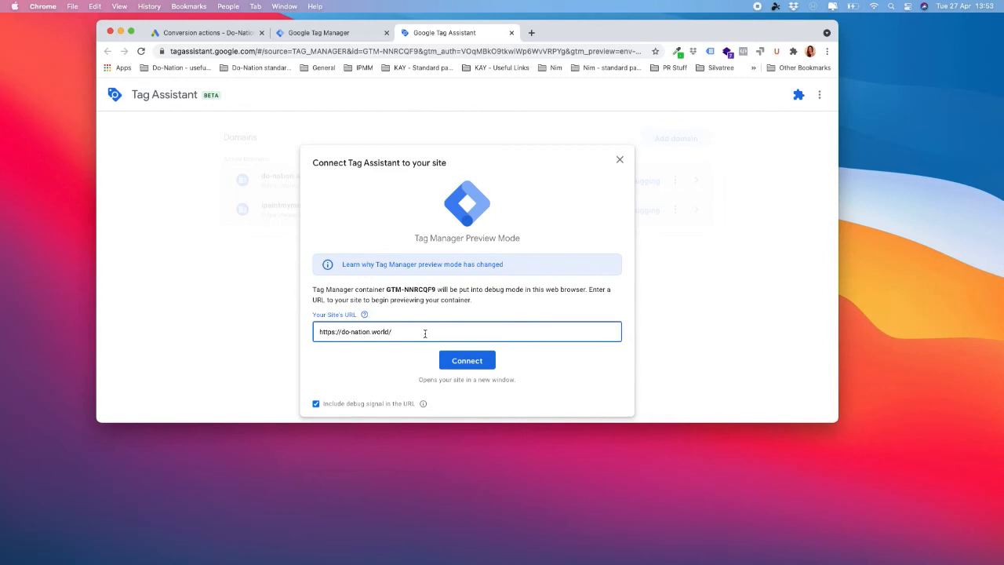
pyautogui.click(470, 364)
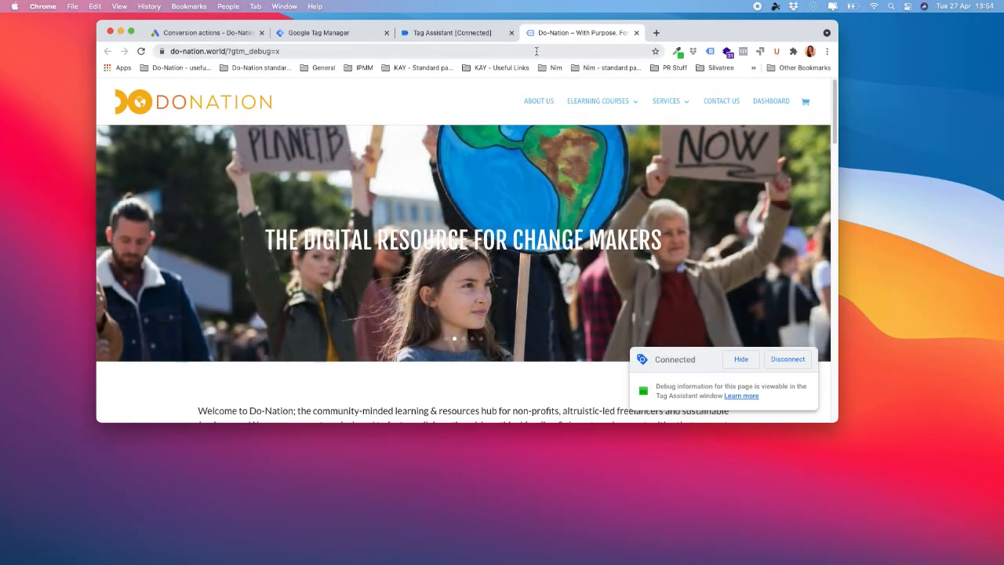
pyautogui.click(459, 33)
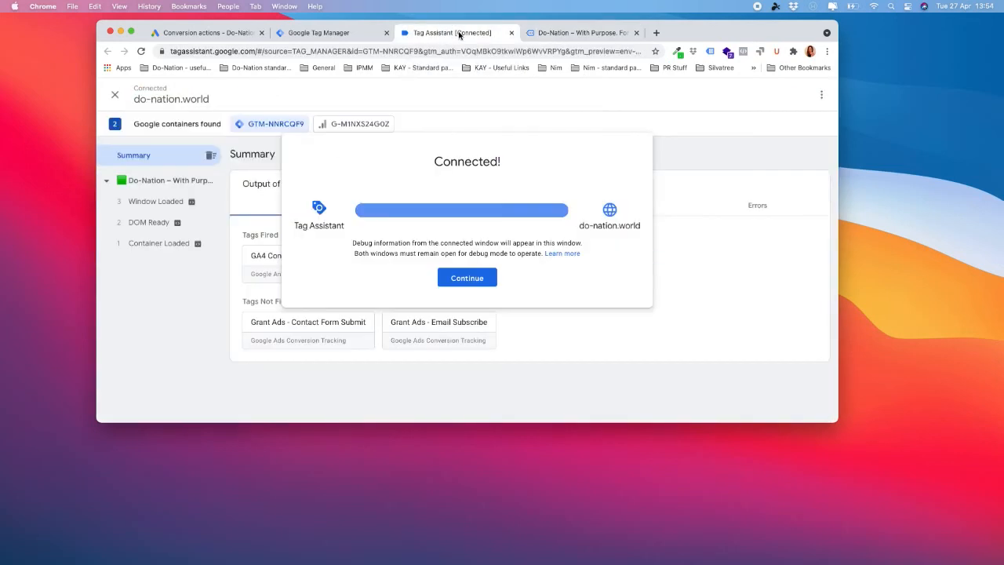
# - Dismiss the Connected message and open the debug-enabled site's Contact Us page
pyautogui.click(474, 283)
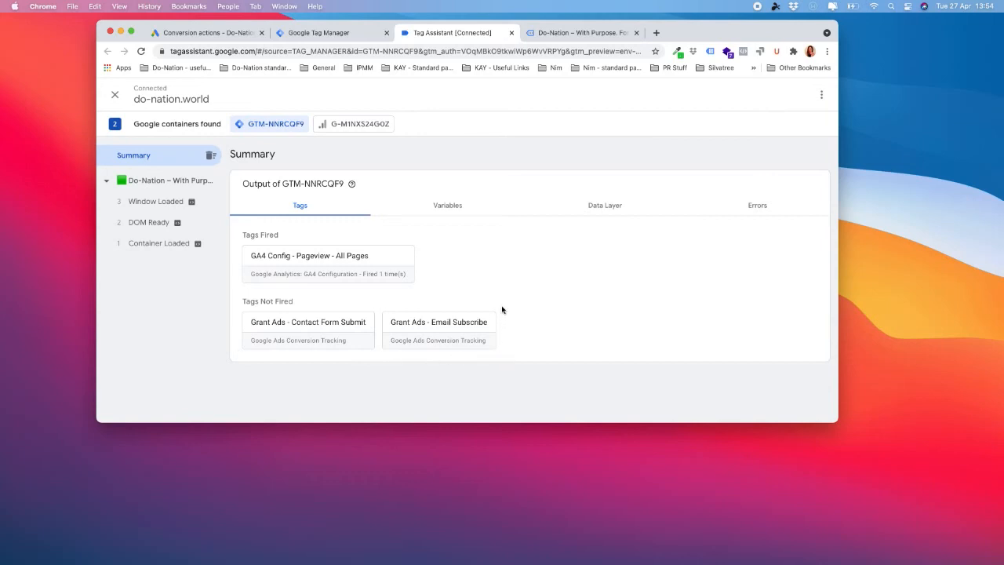
pyautogui.click(572, 36)
pyautogui.click(721, 102)
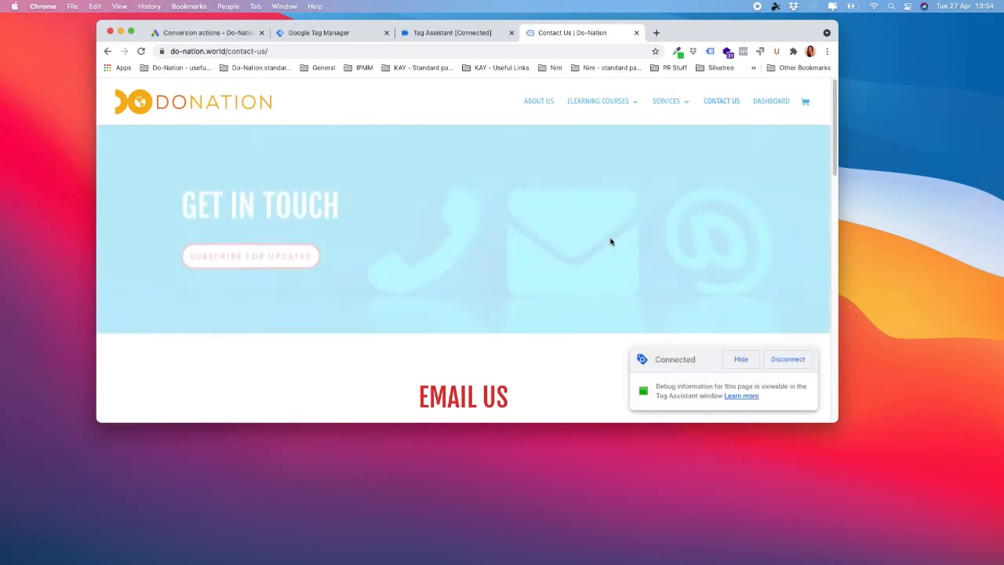
# - Fill the contact form with a name, an email and the message 'Test', and send it
pyautogui.scroll(-1, 610, 247)
pyautogui.scroll(-1, 608, 246)
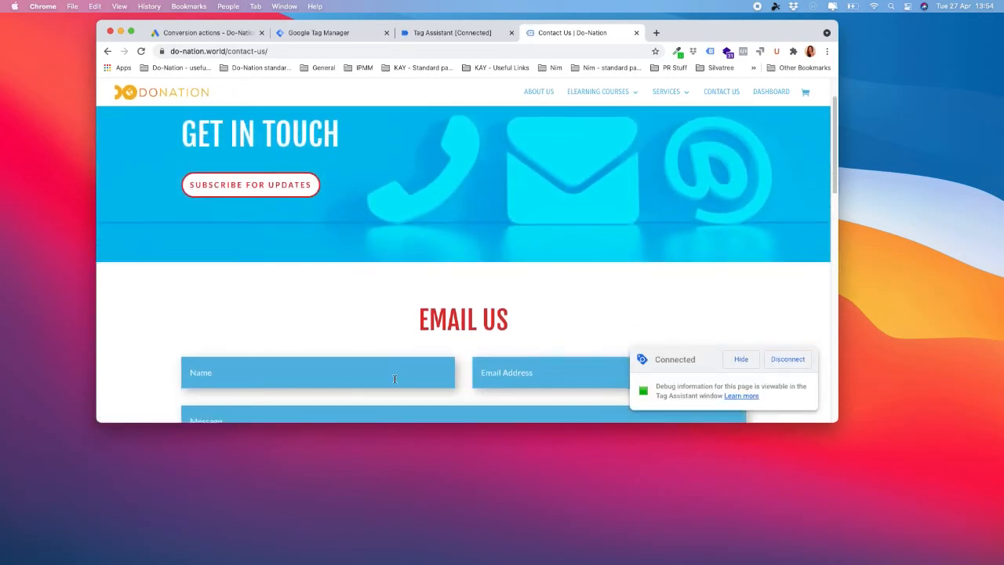
pyautogui.write('W')
pyautogui.write('wen')
pyautogui.scroll(-2, 364, 345)
pyautogui.write('Test')
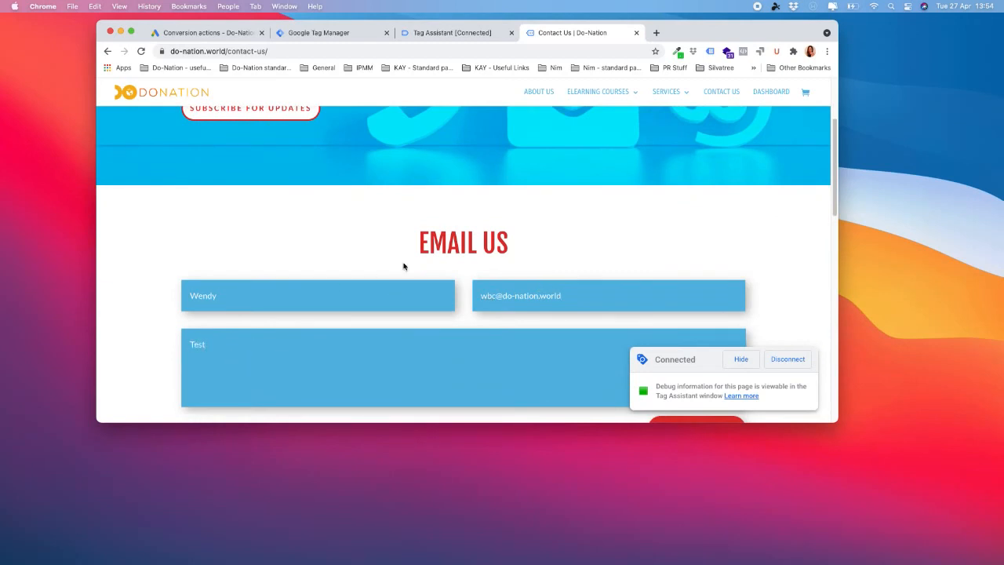
pyautogui.scroll(-4, 692, 289)
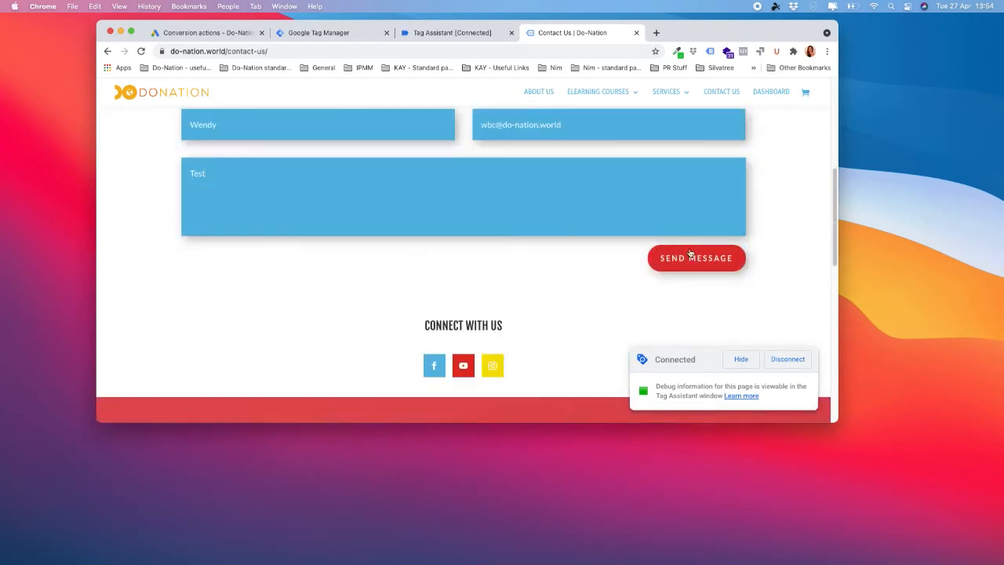
pyautogui.click(691, 261)
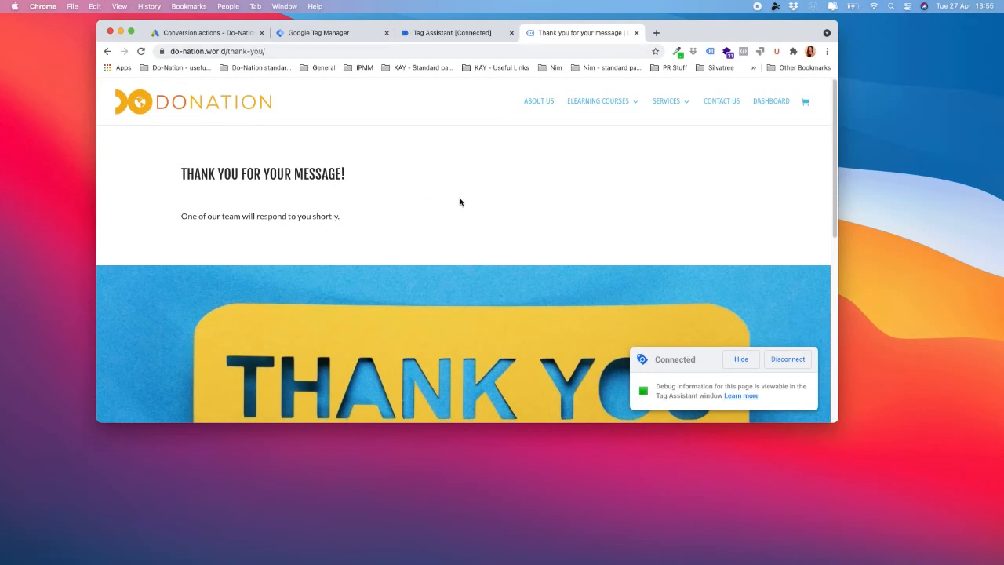
# - Confirm in Tag Assistant's Summary that 'Grant Ads - Contact Form Submit' fired once
pyautogui.scroll(-2, 586, 300)
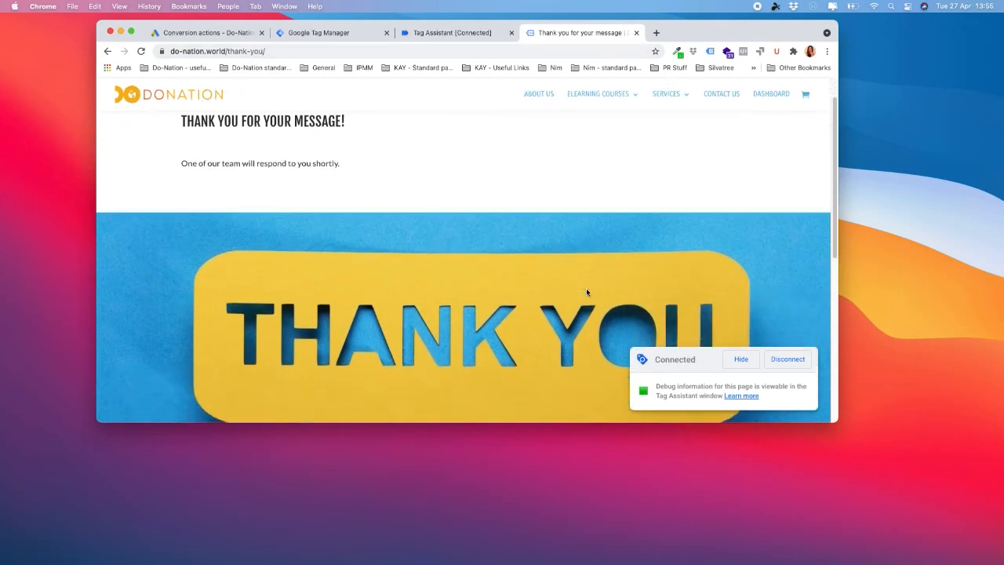
pyautogui.scroll(2, 586, 293)
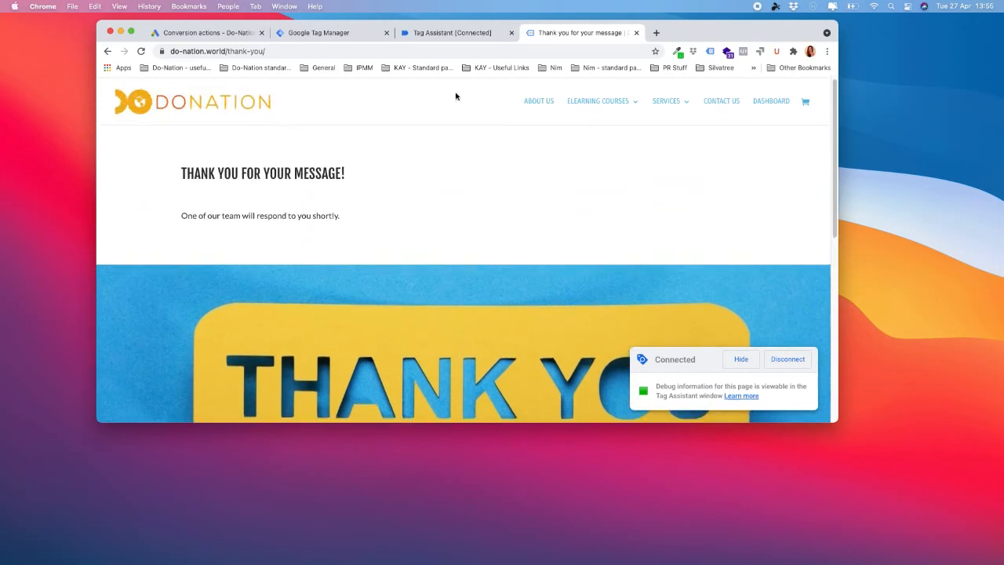
pyautogui.click(448, 34)
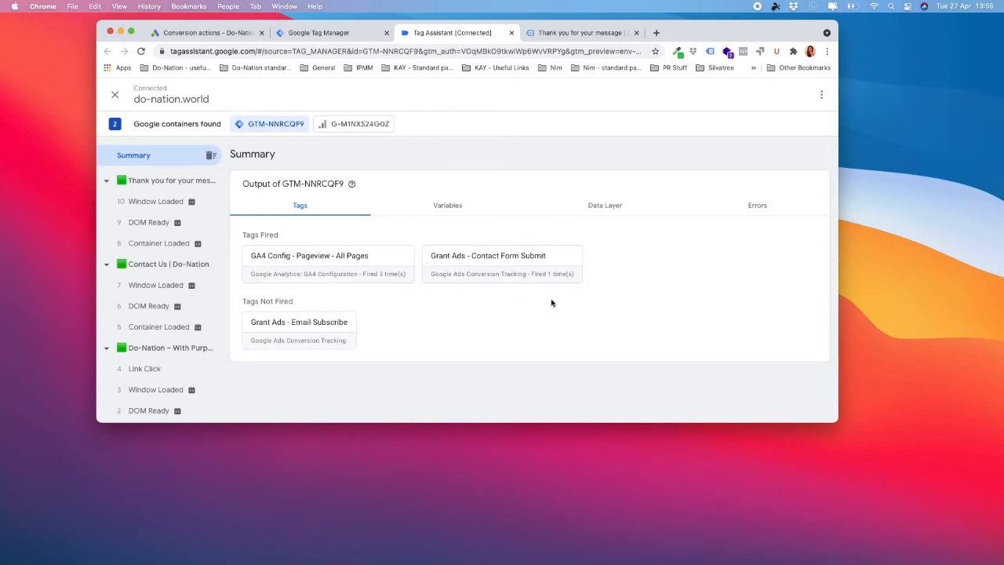
# - Subscribe through the thank-you page's footer form with a name and email address
pyautogui.click(583, 35)
pyautogui.scroll(-10, 692, 227)
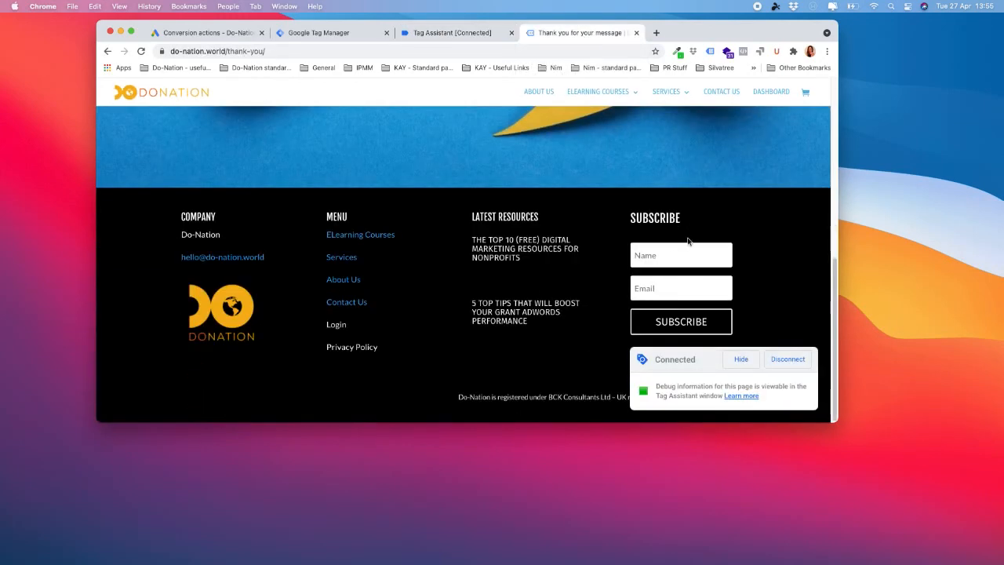
pyautogui.click(672, 257)
pyautogui.write('we')
pyautogui.press('Tab')
pyautogui.write('wen')
pyautogui.click(691, 329)
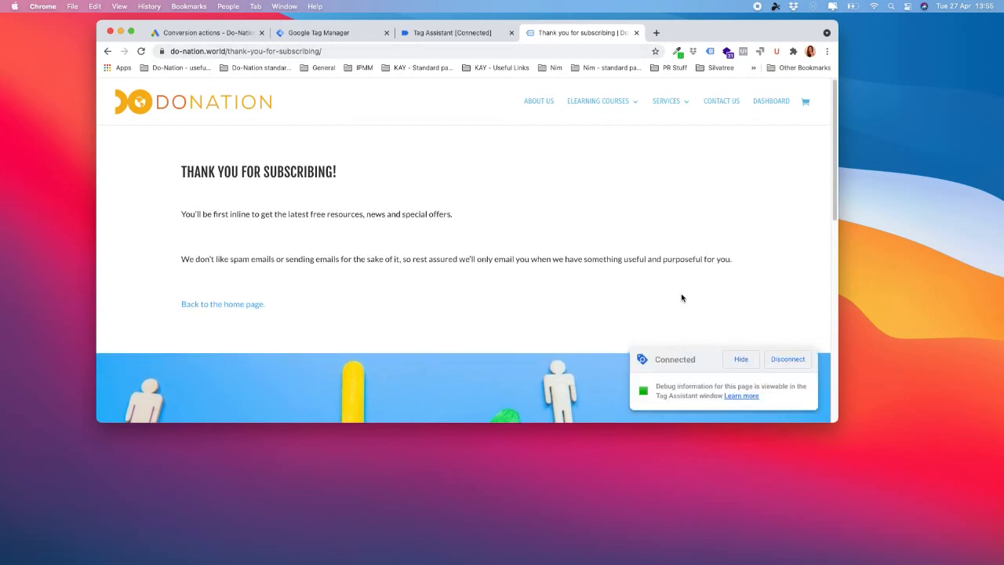
# - Confirm in Tag Assistant that 'Grant Ads - Email Subscribe' now shows as fired
pyautogui.scroll(-3, 680, 301)
pyautogui.scroll(3, 680, 301)
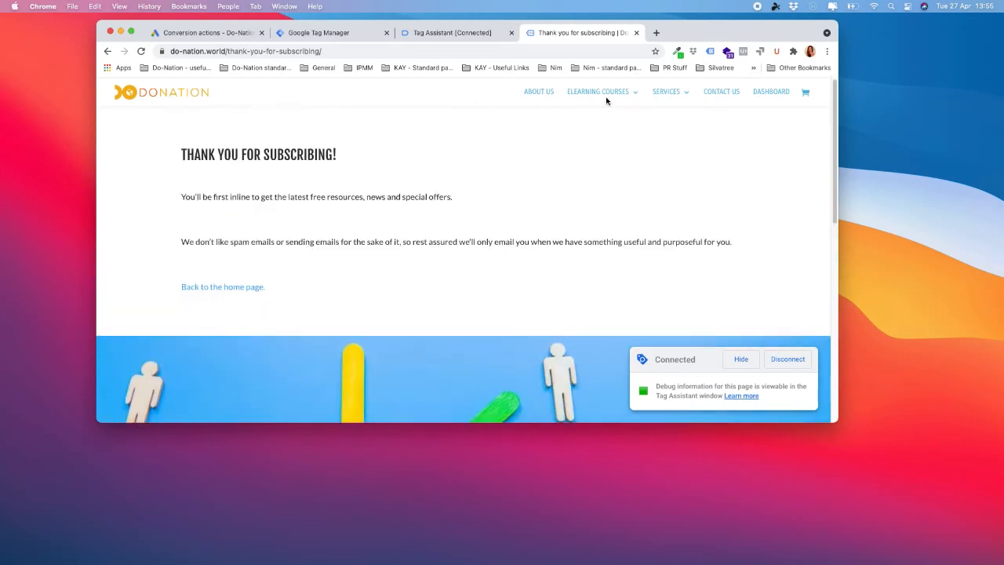
pyautogui.click(455, 33)
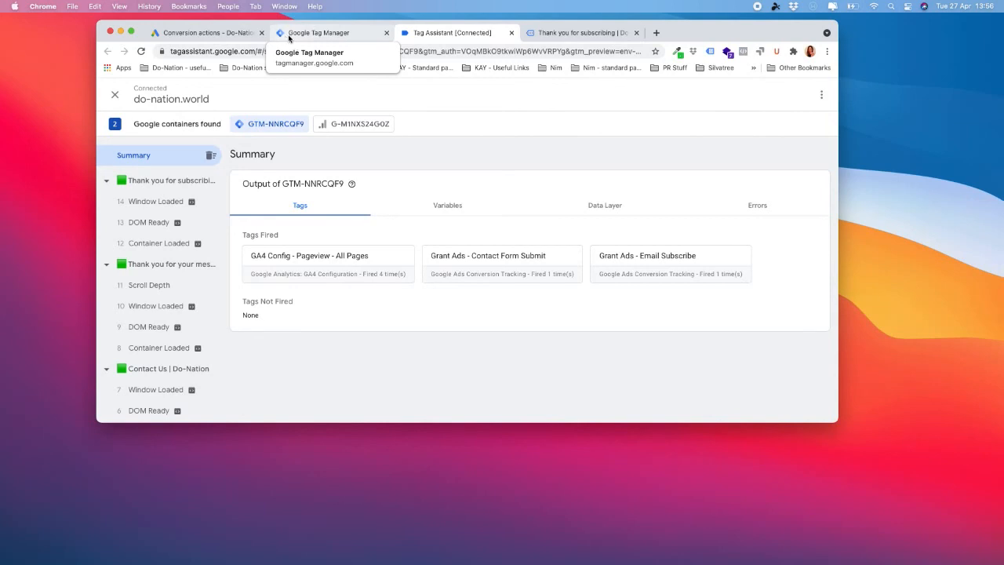
# - Reload the Google Ads conversions list, then view the Tag Assistant summary showing both tags fired
pyautogui.click(231, 34)
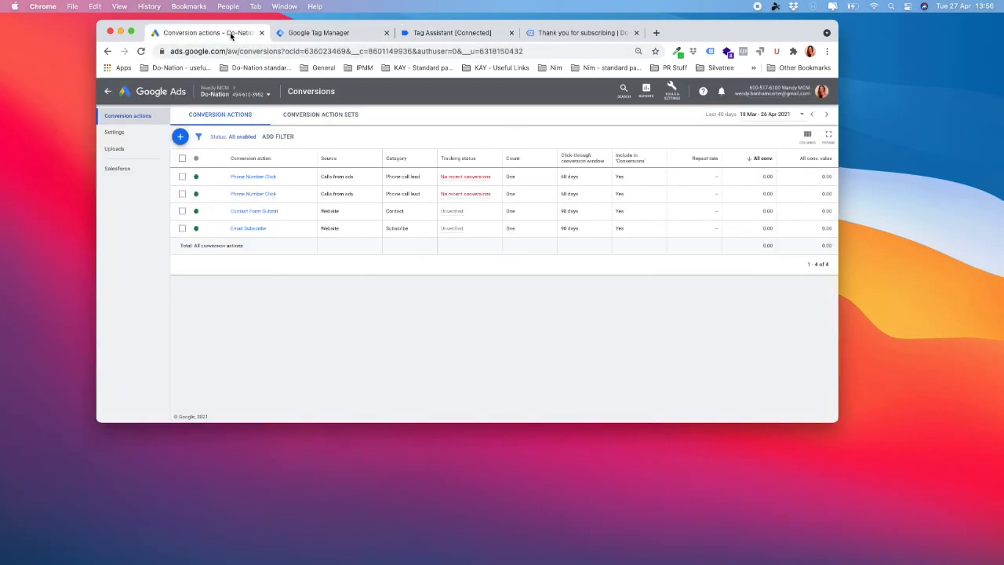
pyautogui.click(142, 51)
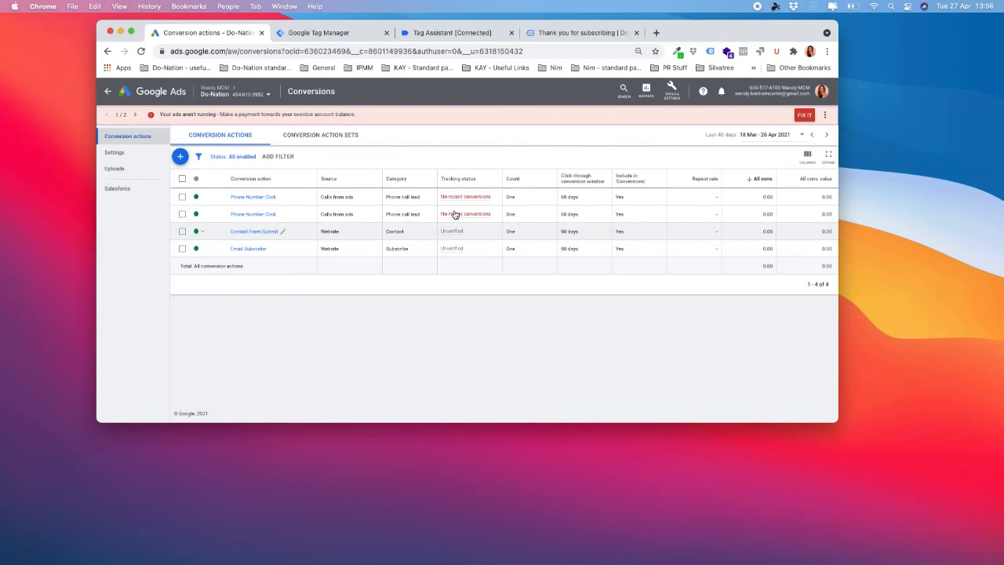
pyautogui.click(443, 34)
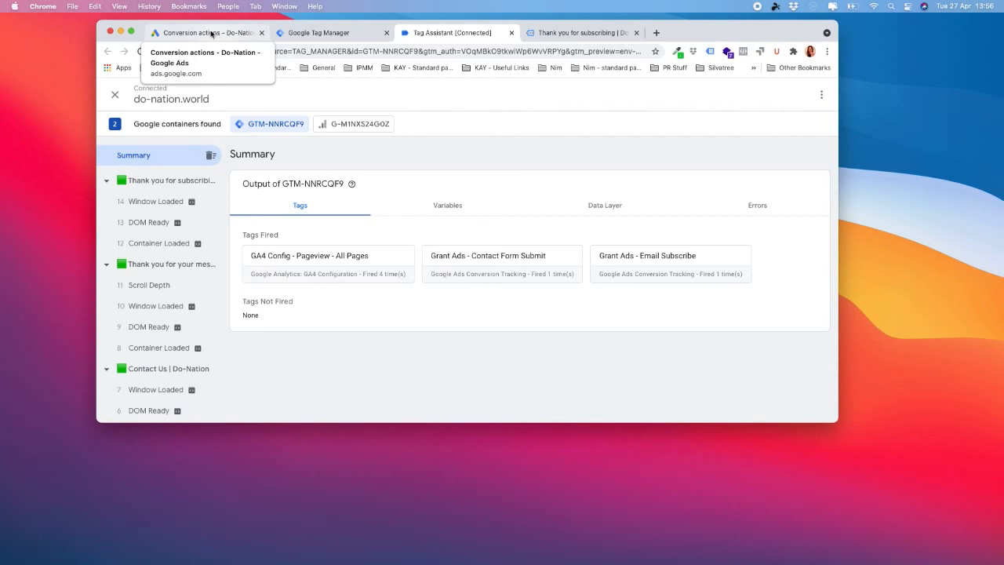
# - From All campaigns, go to Ads & extensions > Ads and open the first ad's do-nation.world landing page
pyautogui.click(211, 33)
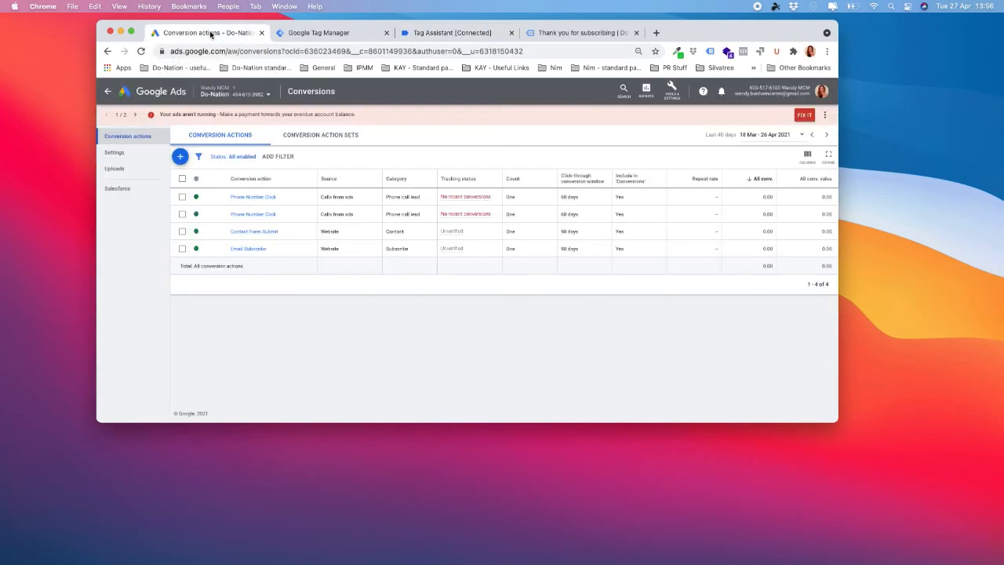
pyautogui.click(110, 93)
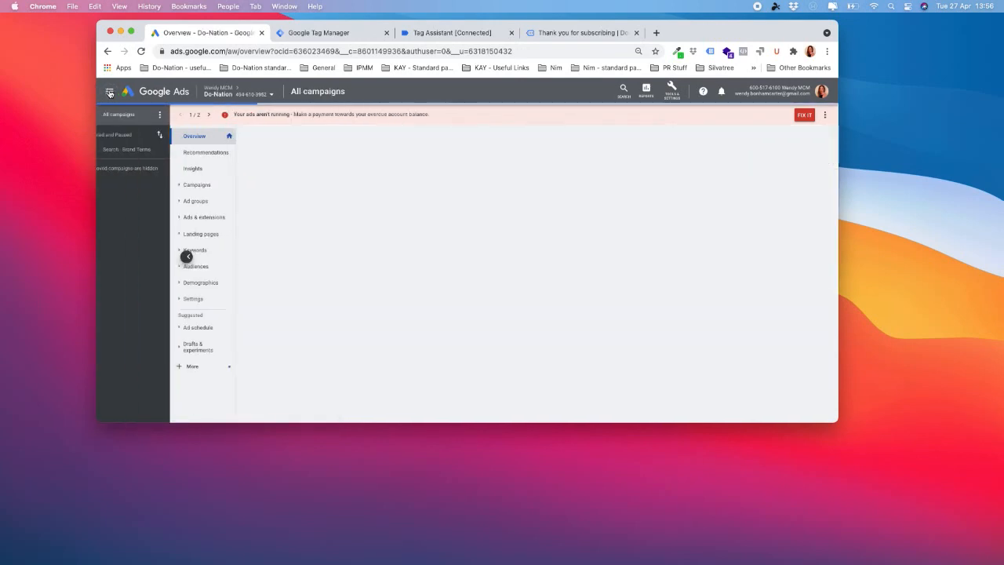
pyautogui.click(210, 201)
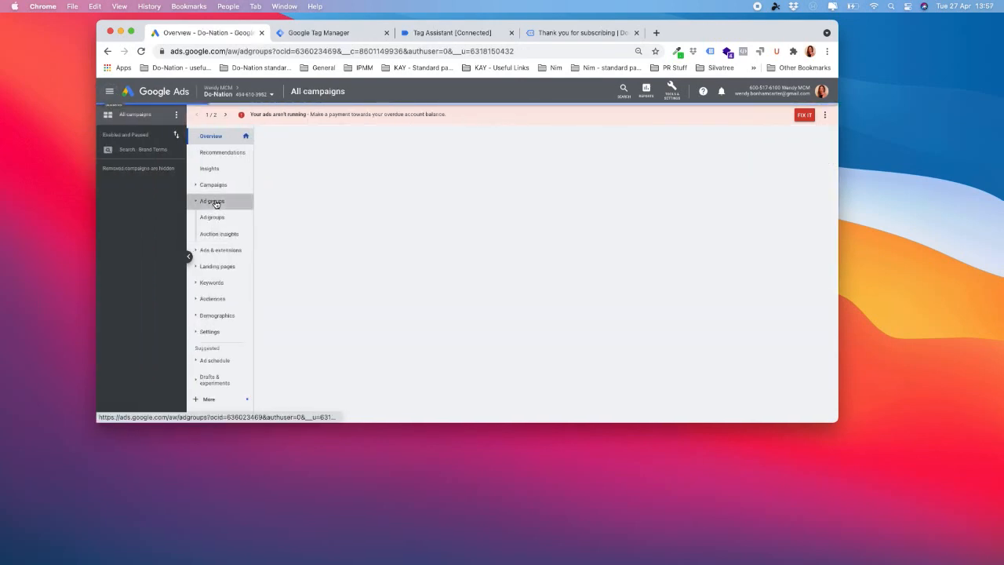
pyautogui.click(222, 251)
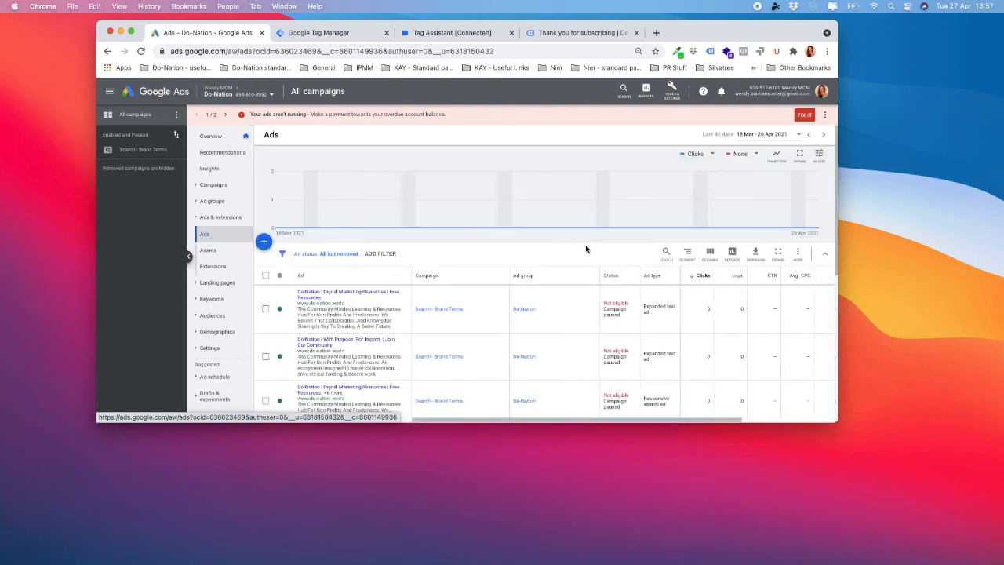
pyautogui.scroll(-1, 373, 289)
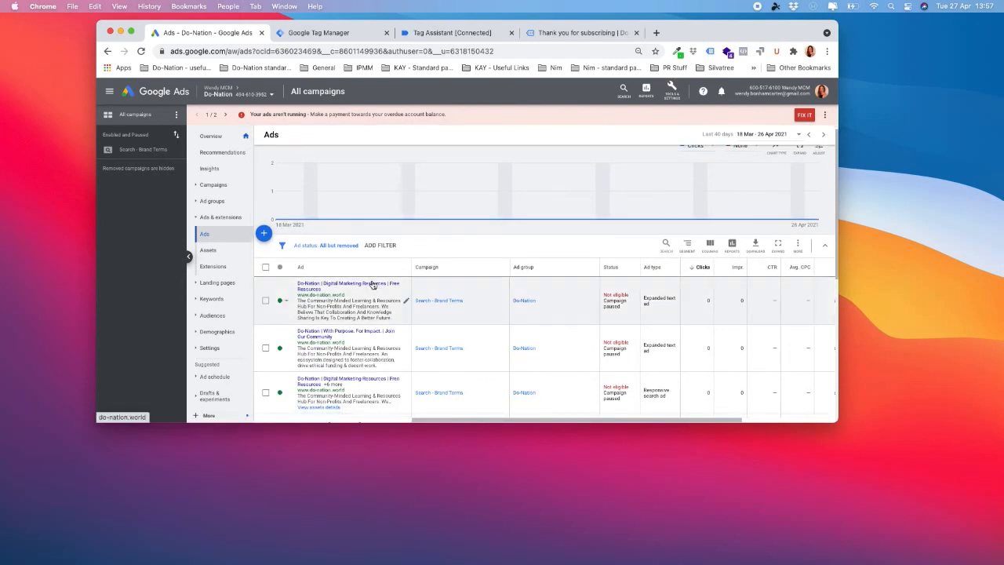
pyautogui.click(373, 283)
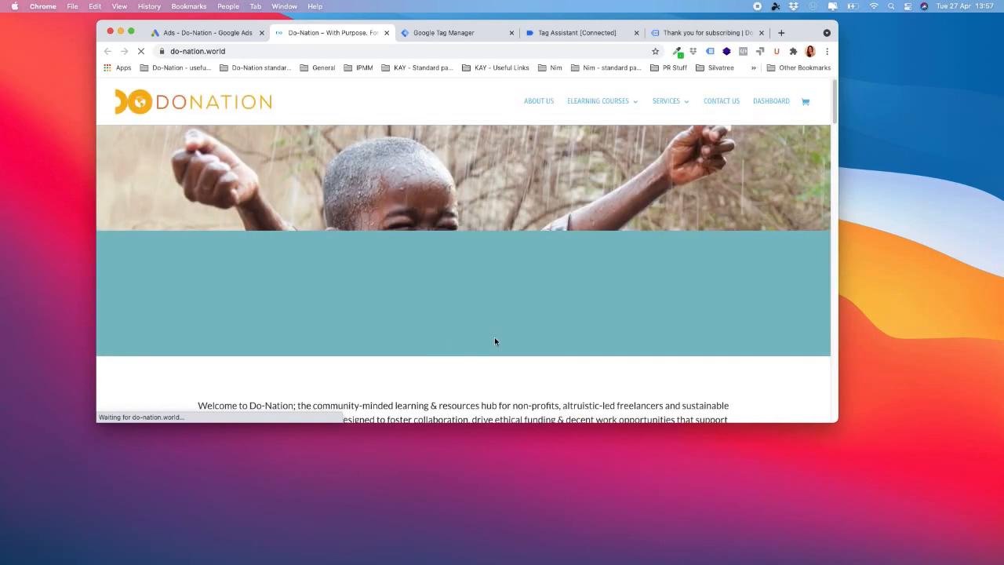
# - Send a 'Test' message via the Do-Nation contact form, then return to the Google Ads Ads list
pyautogui.click(722, 103)
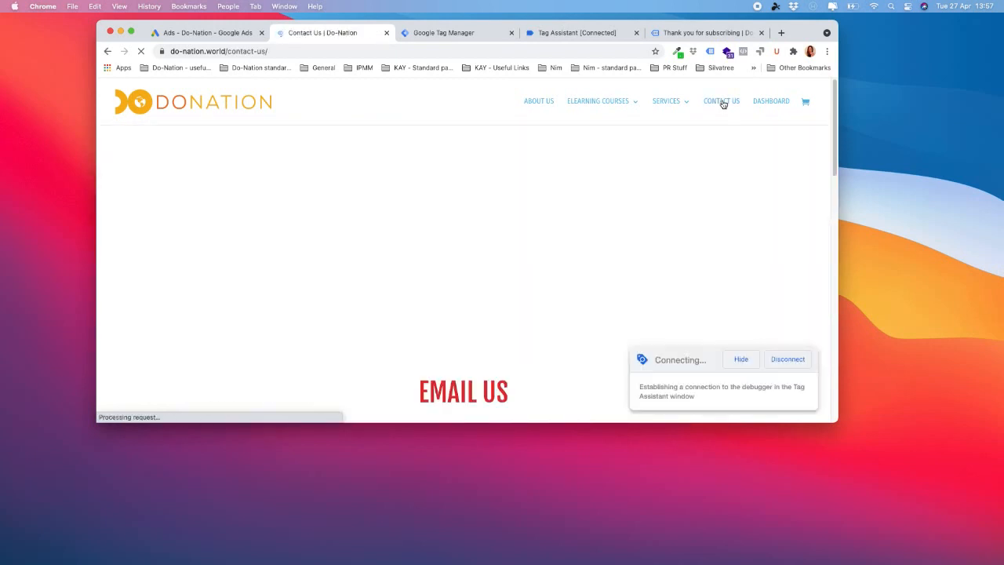
pyautogui.scroll(-1, 607, 225)
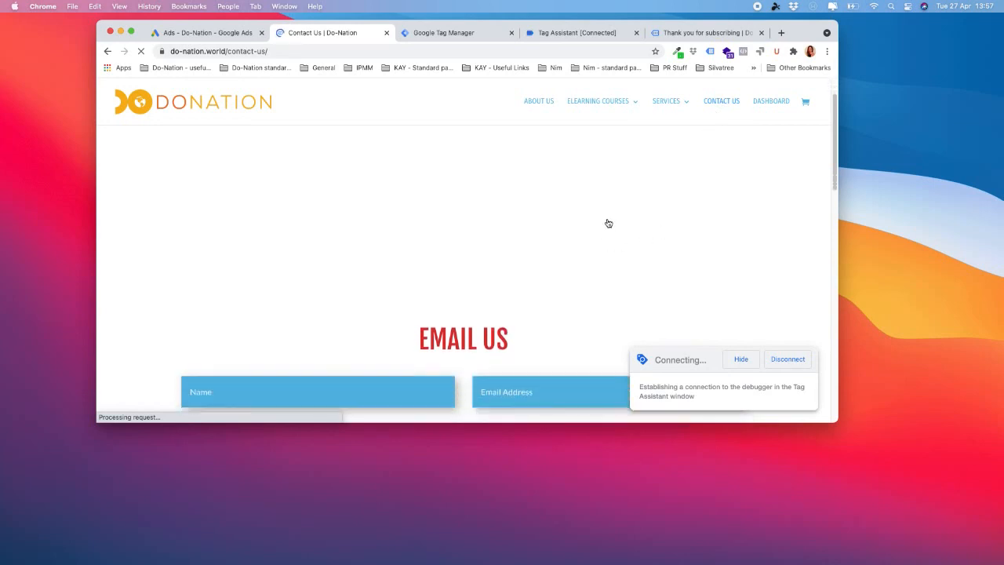
pyautogui.scroll(-4, 606, 227)
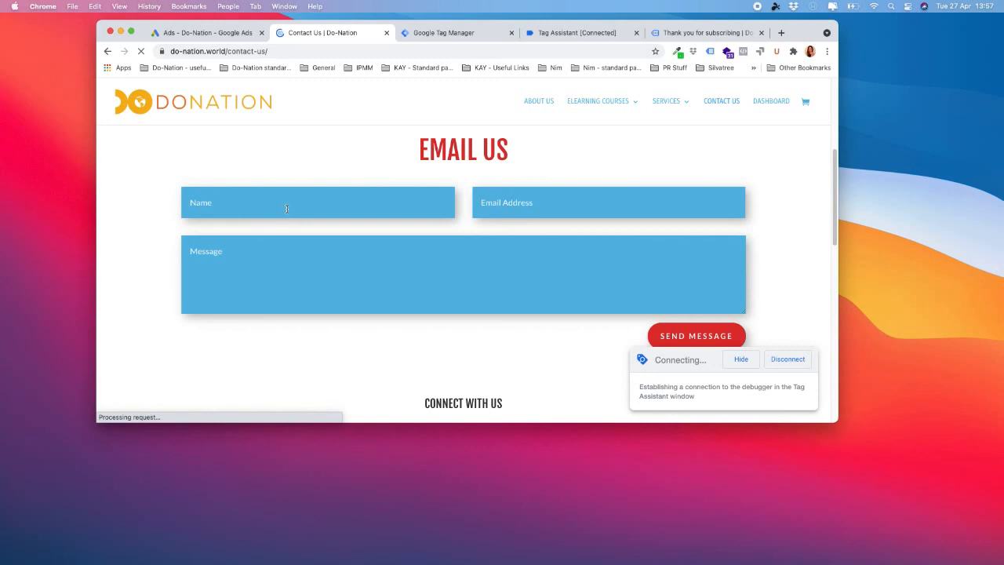
pyautogui.write('wendy')
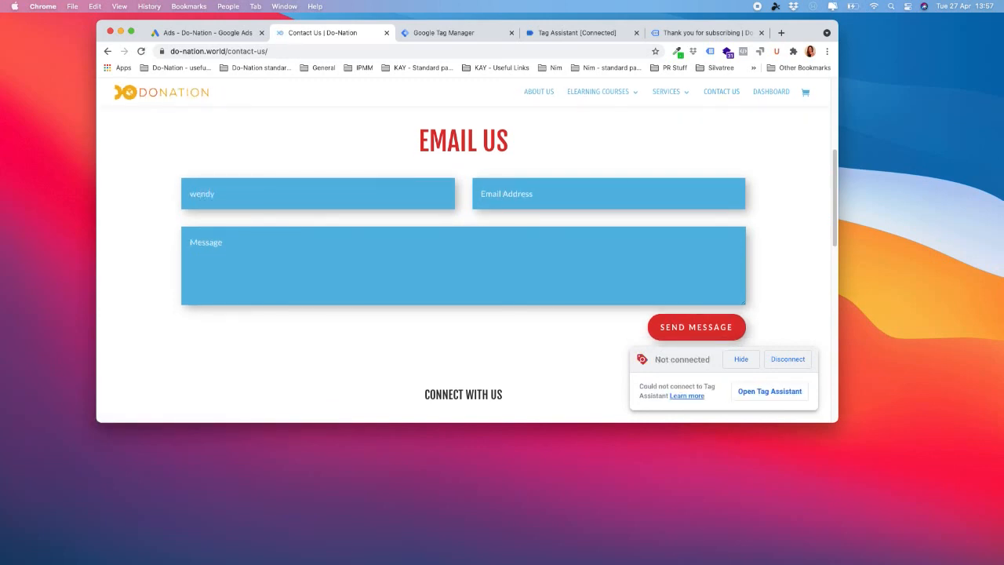
pyautogui.click(273, 265)
pyautogui.write('Test')
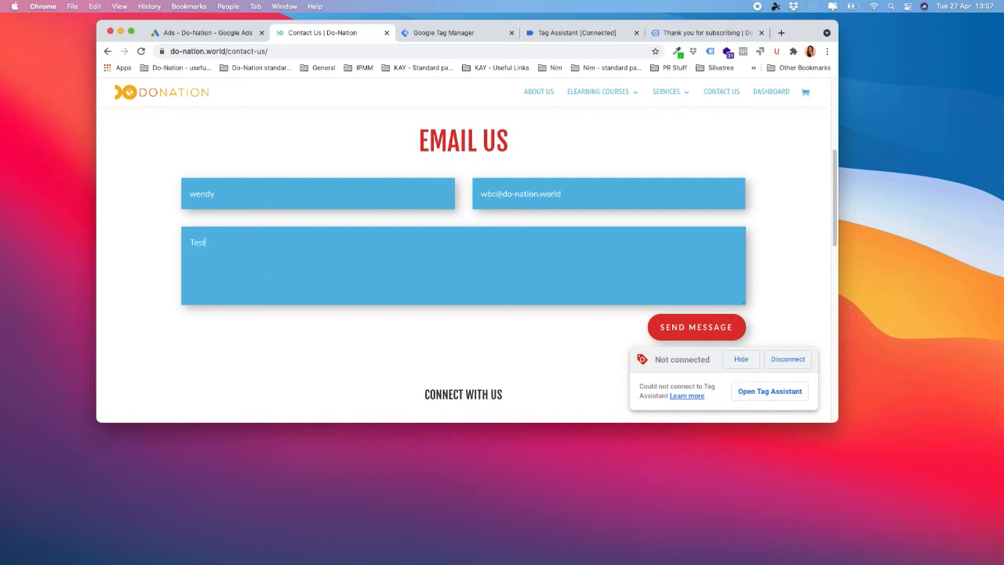
pyautogui.click(694, 328)
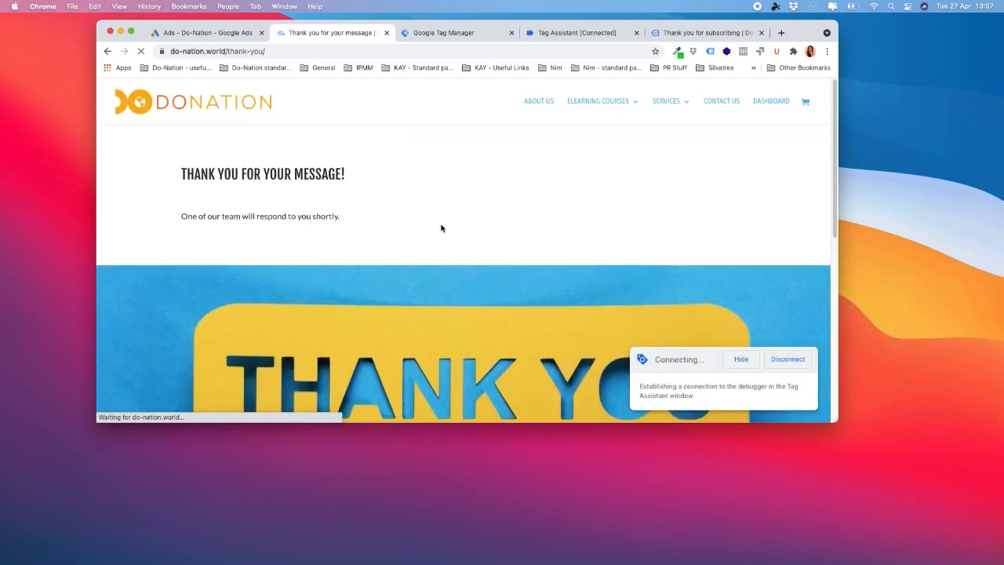
pyautogui.click(208, 33)
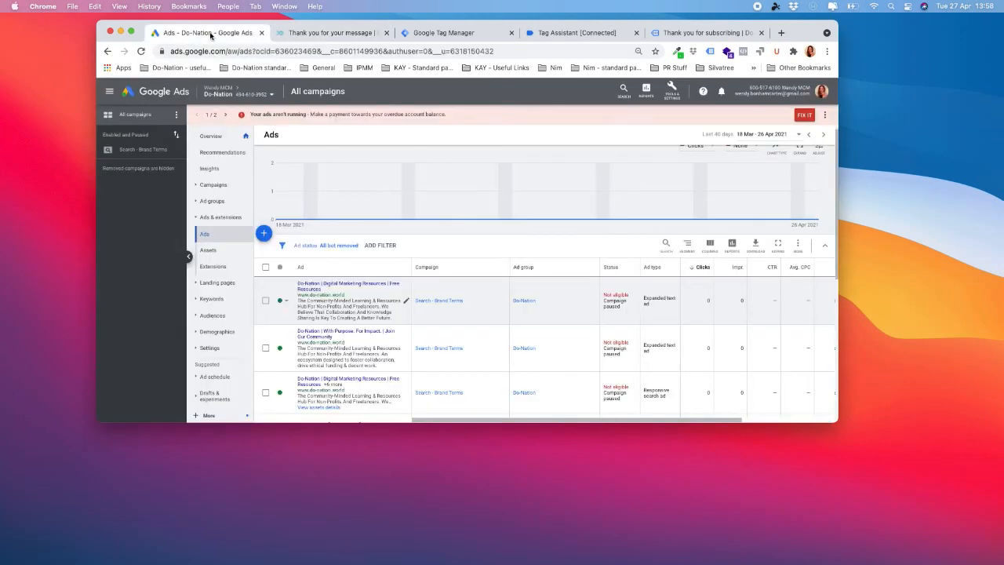
# - Check the Conversions list, where Contact Form Submit and Email Subscribe are still Unverified, then return to Tag Manager
pyautogui.click(675, 92)
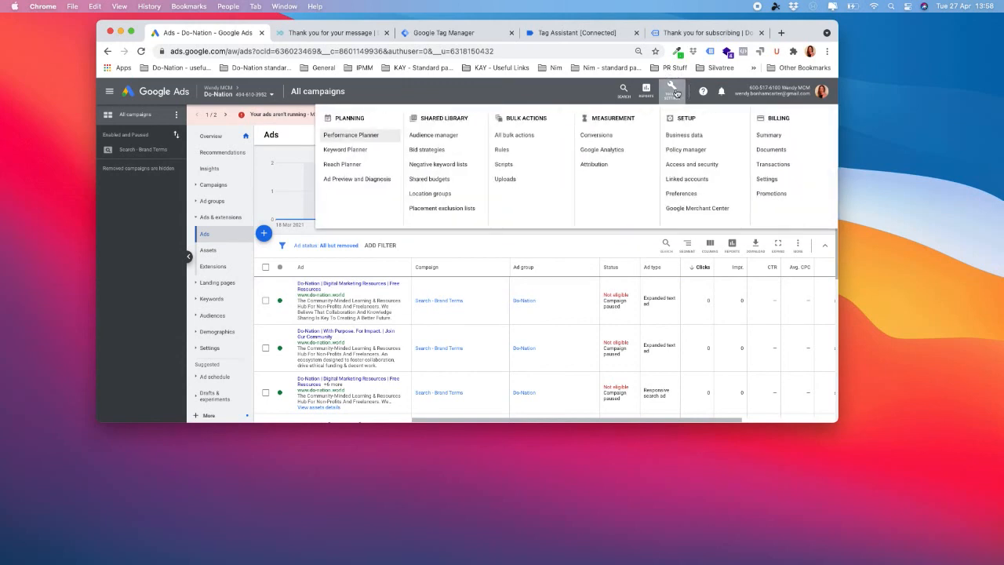
pyautogui.click(605, 138)
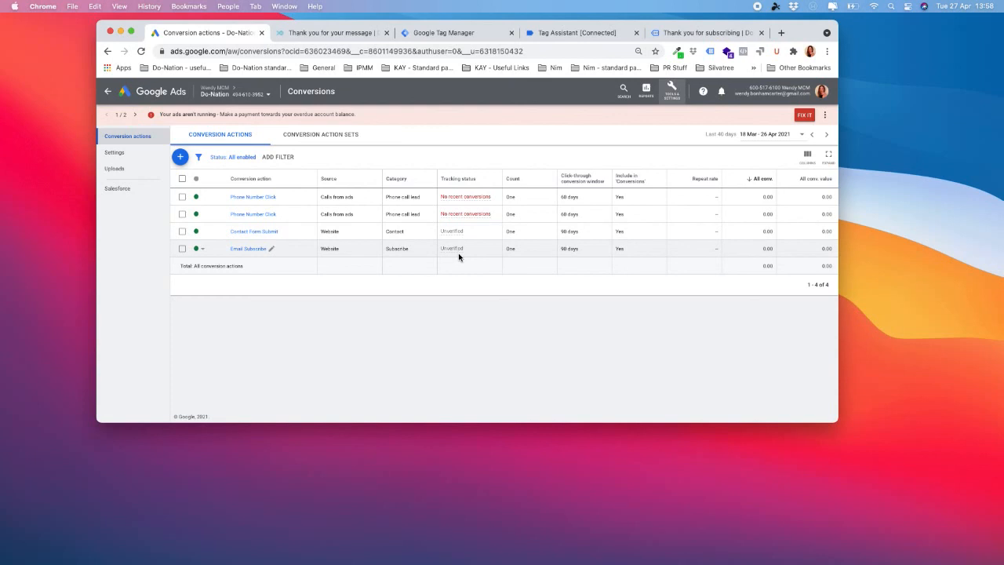
pyautogui.moveTo(463, 237)
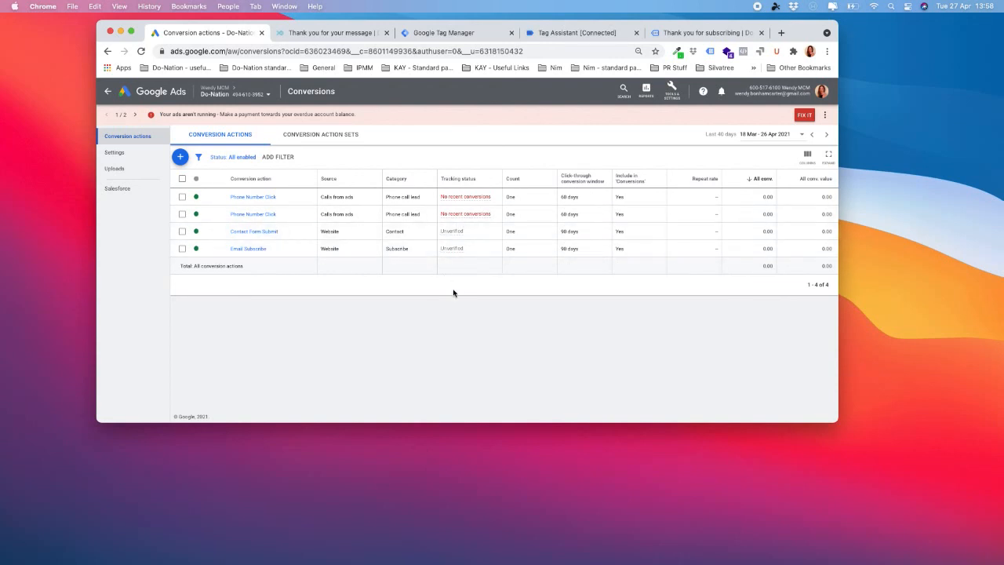
pyautogui.click(565, 34)
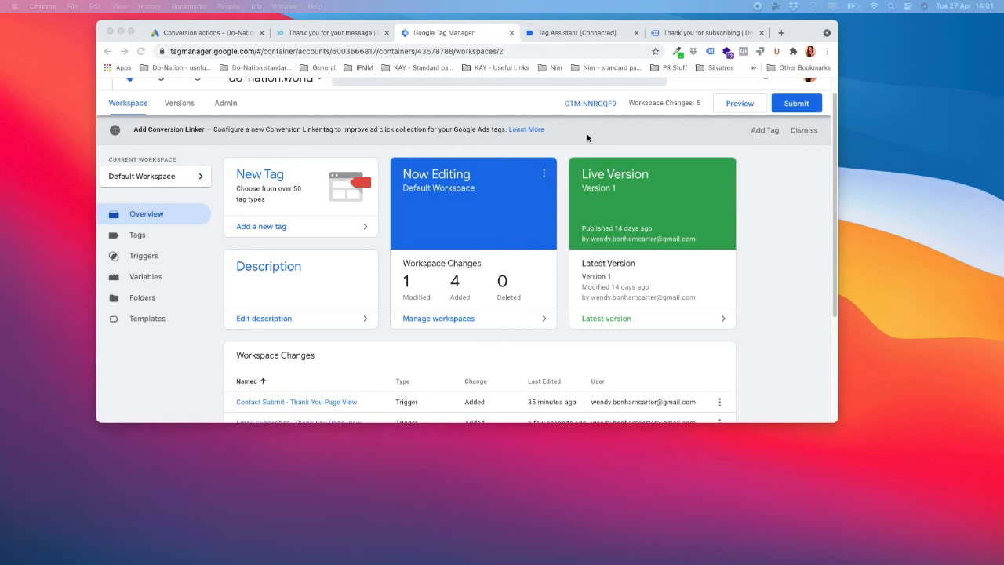
# - Recheck the Tag Assistant summary, then begin submitting the 5 Tag Manager workspace changes
pyautogui.click(556, 32)
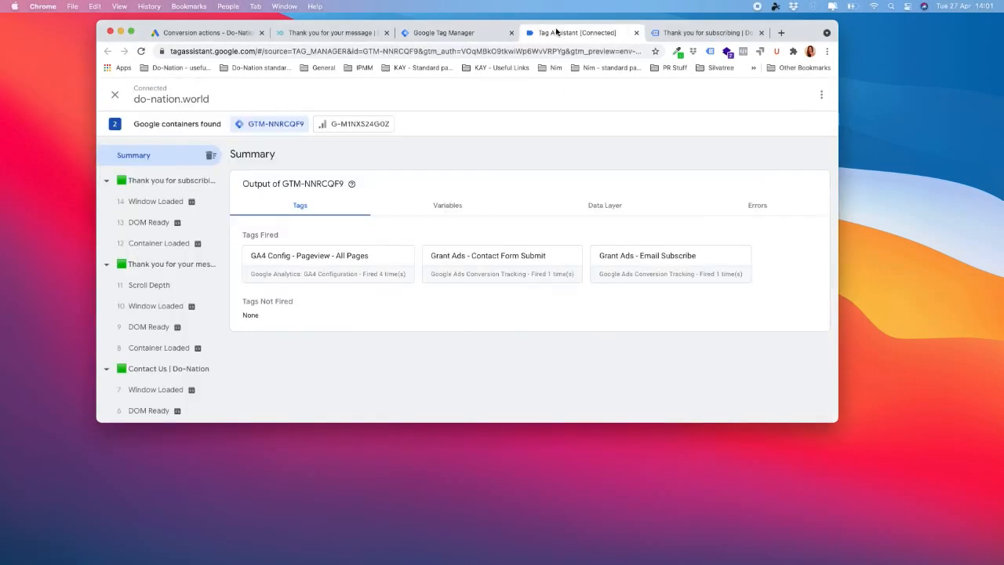
pyautogui.click(461, 34)
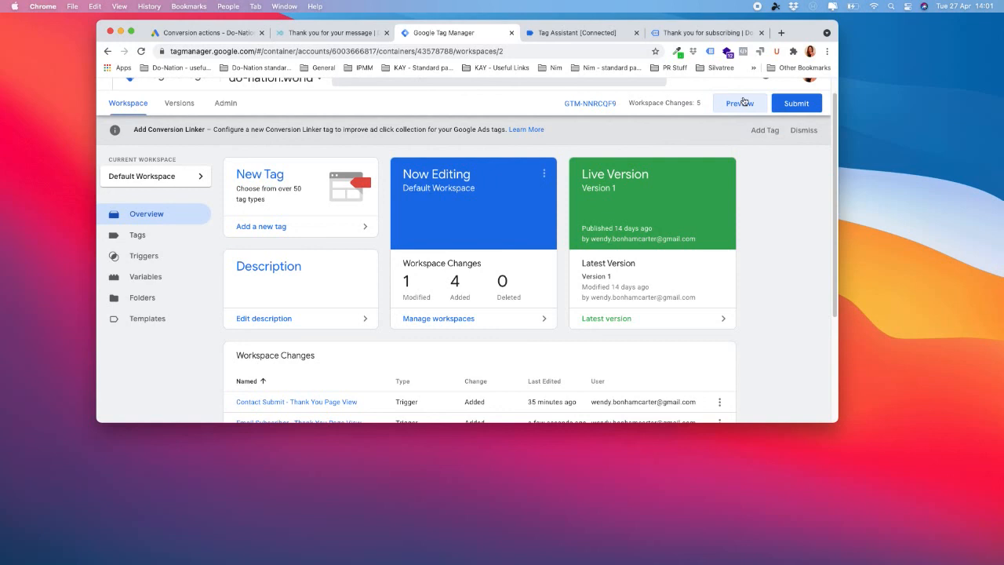
pyautogui.click(807, 105)
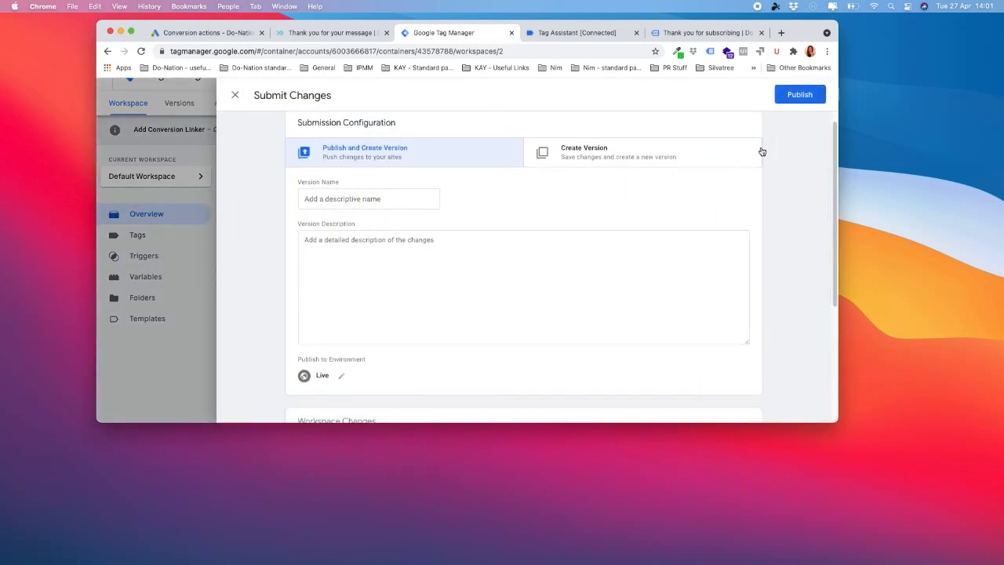
# - Publish live, skipping the version description, and review the Version 2 summary of 3 tags, 2 triggers, 5 variables
pyautogui.click(800, 94)
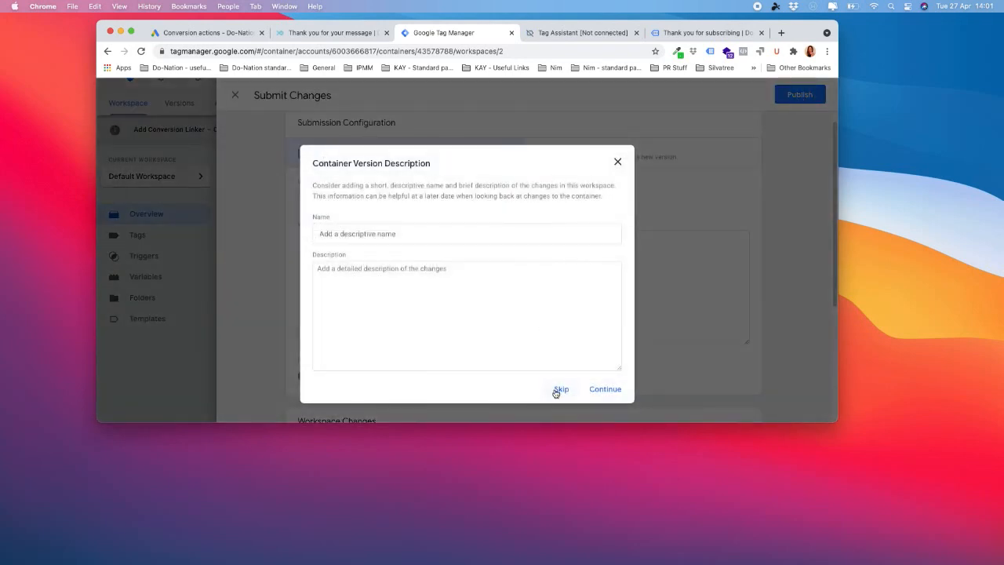
pyautogui.click(561, 390)
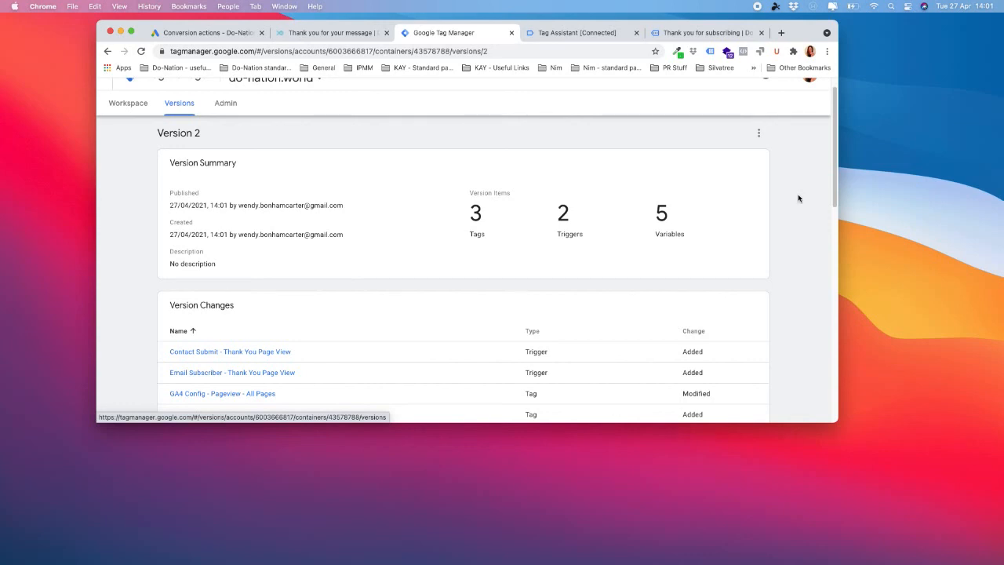
pyautogui.scroll(-3, 773, 221)
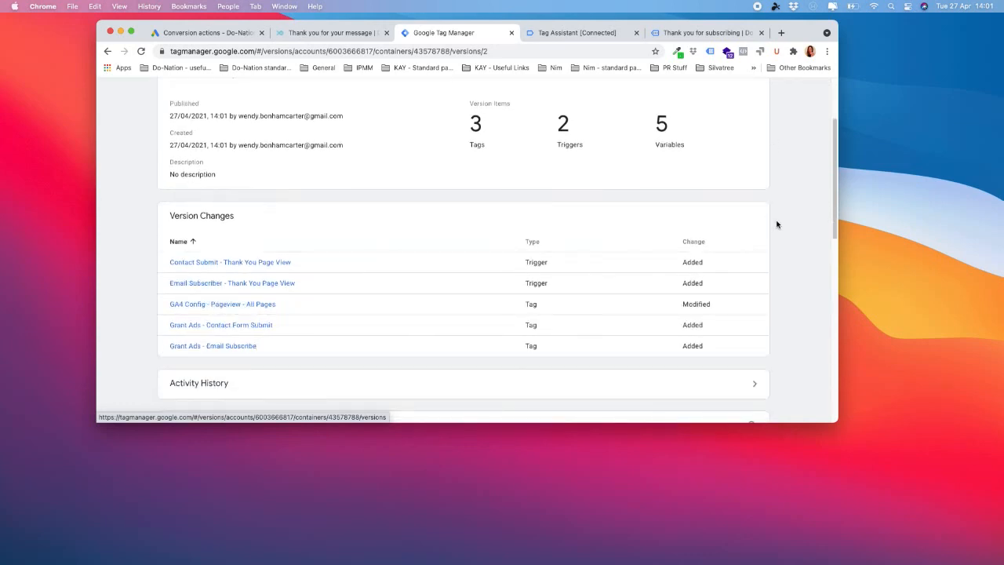
pyautogui.scroll(4, 775, 223)
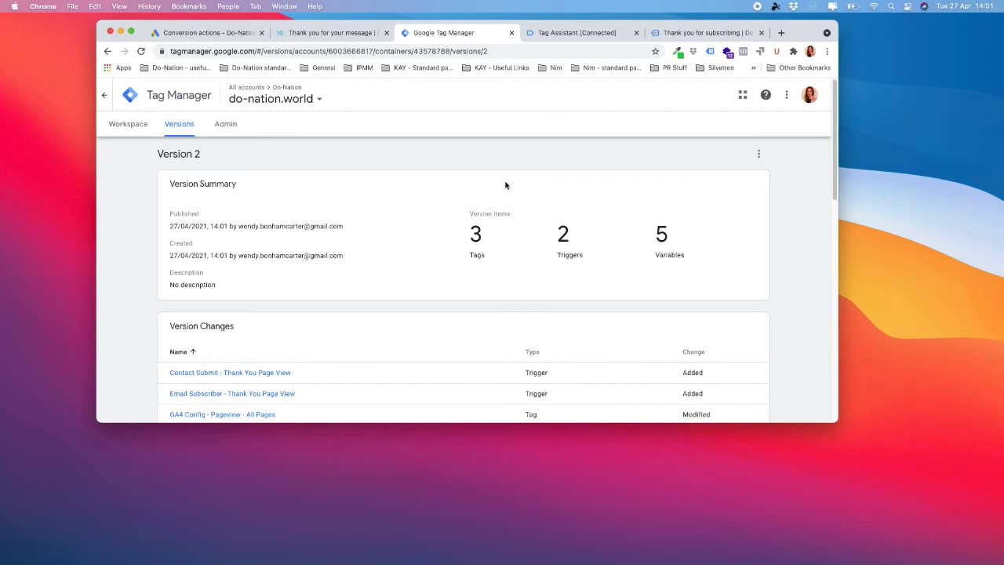
# - Verify the container home shows Version 2 live, then go back to Google Ads conversion actions
pyautogui.click(107, 98)
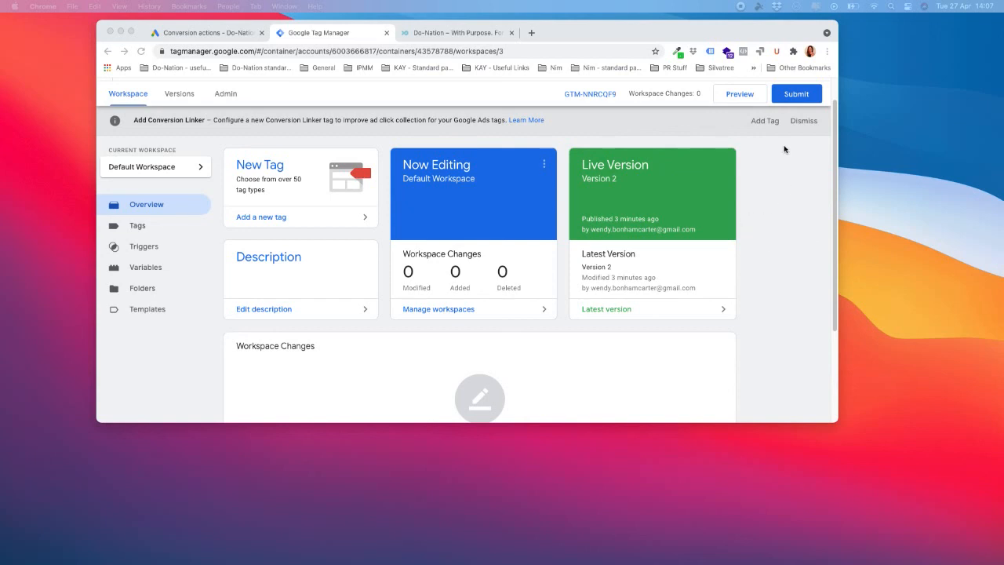
pyautogui.click(220, 33)
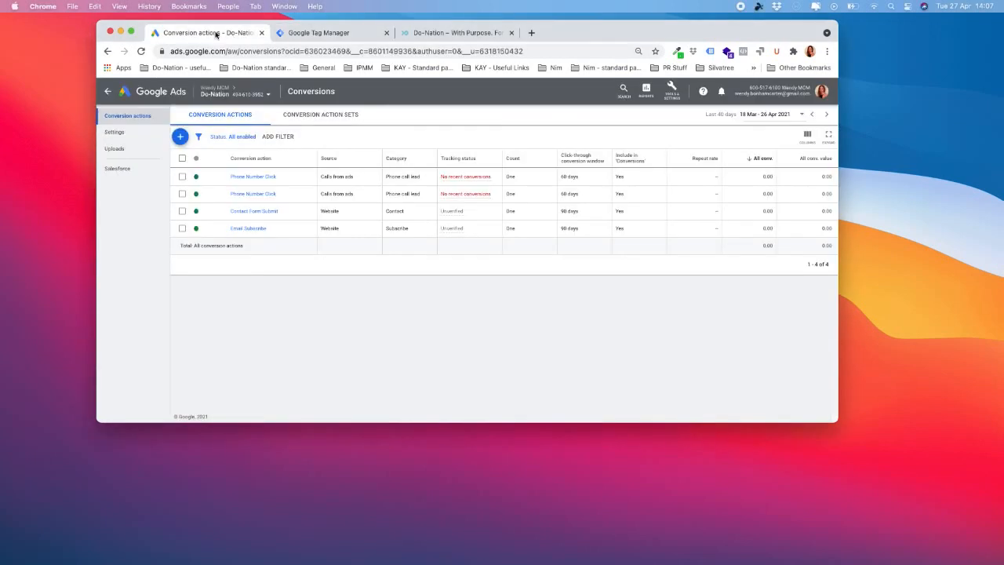